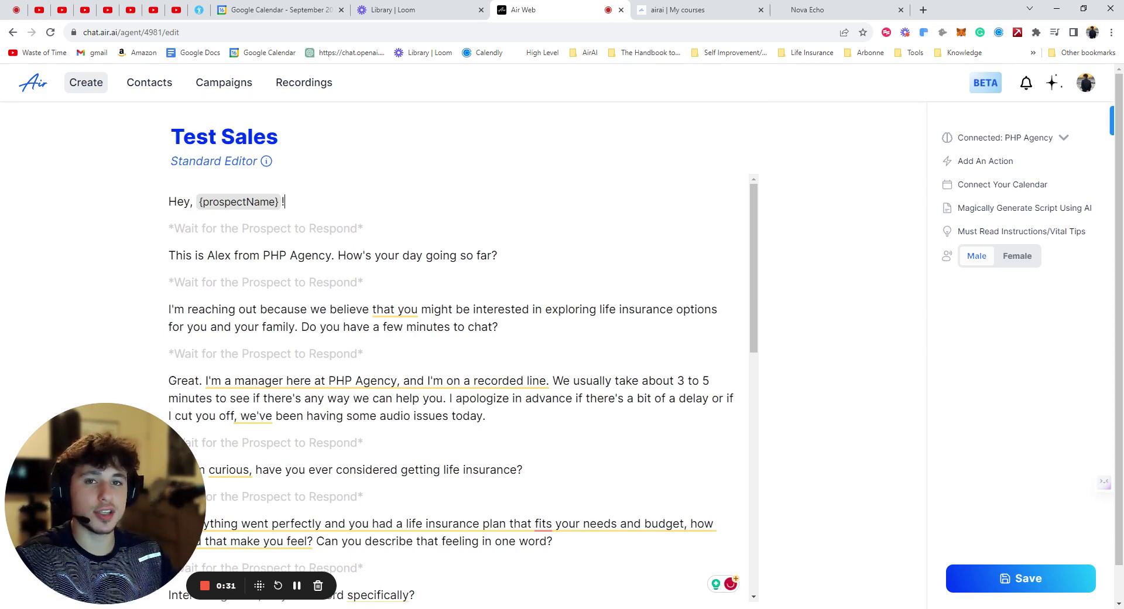
Step: Examine the script's greeting line and read the explanation of the automatic "Wait for the Prospect to Respond" line
{"action": "key", "text": "shift+Home"}
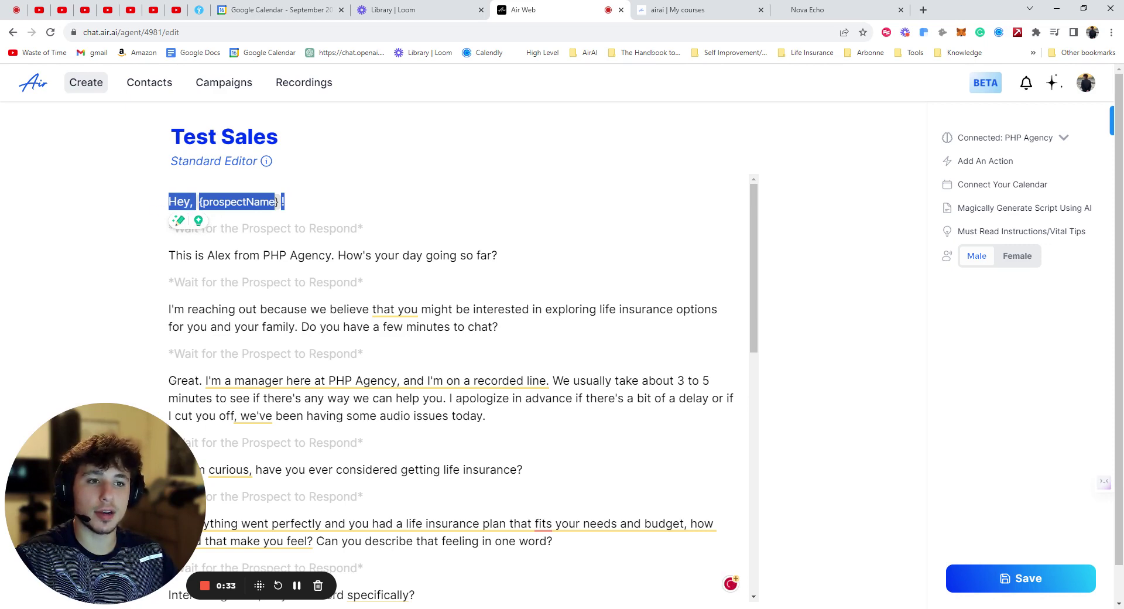
{"action": "key", "text": "Right"}
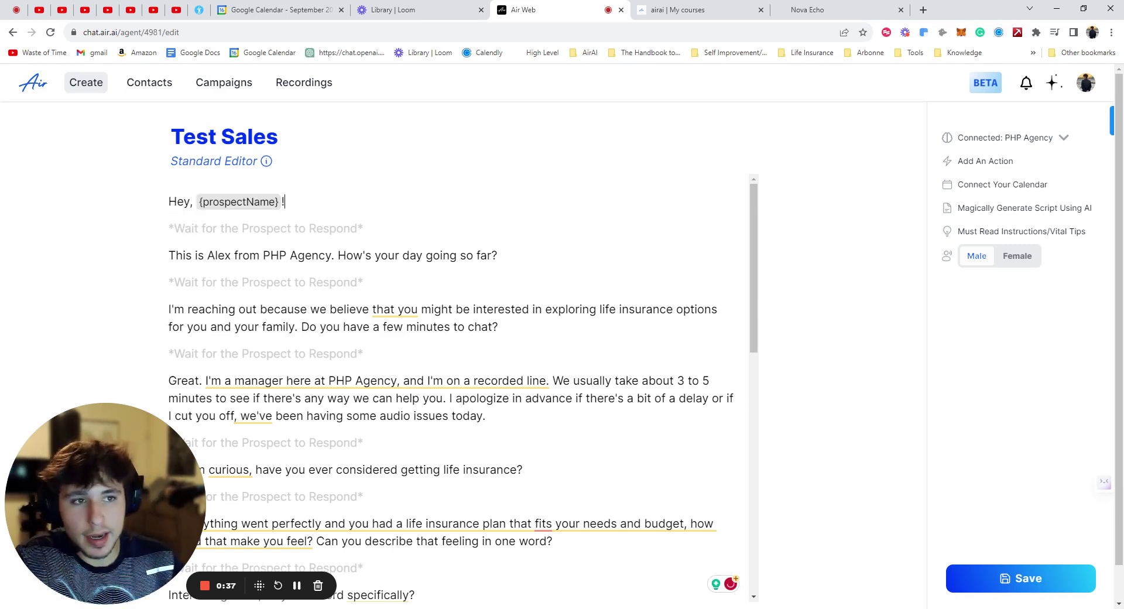
{"action": "key", "text": "shift+Home"}
{"action": "key", "text": "Right"}
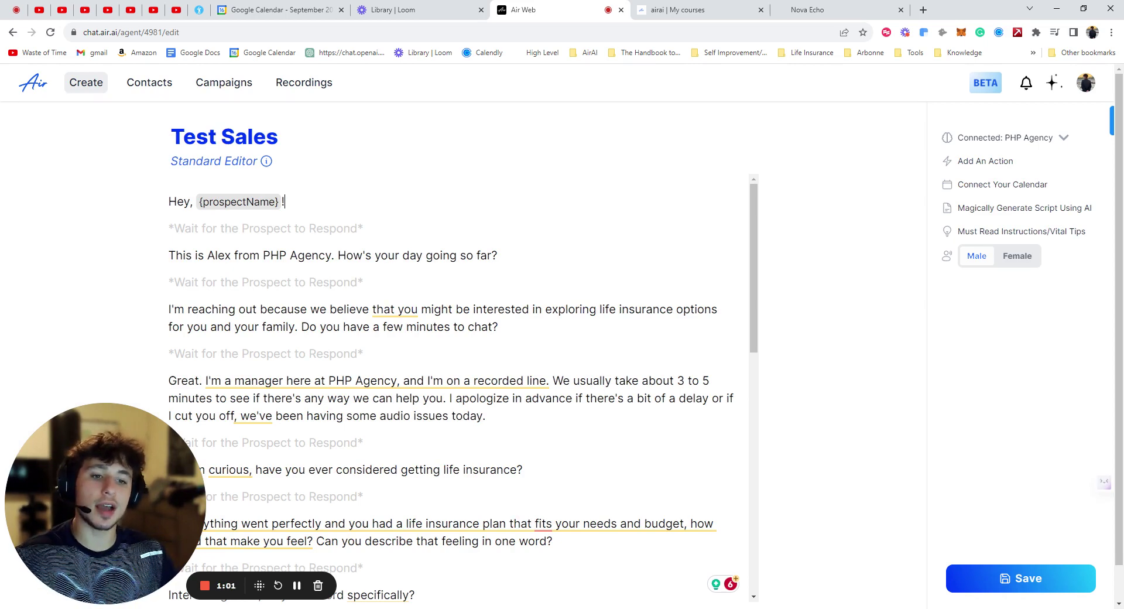
{"action": "key", "text": "shift+Home"}
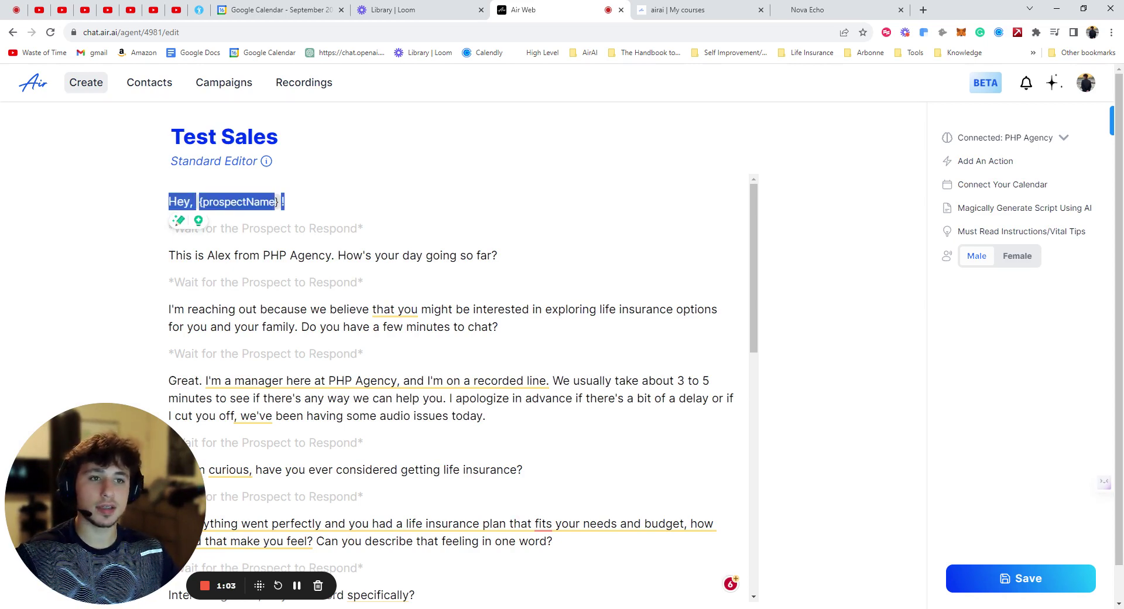
{"action": "key", "text": "Right"}
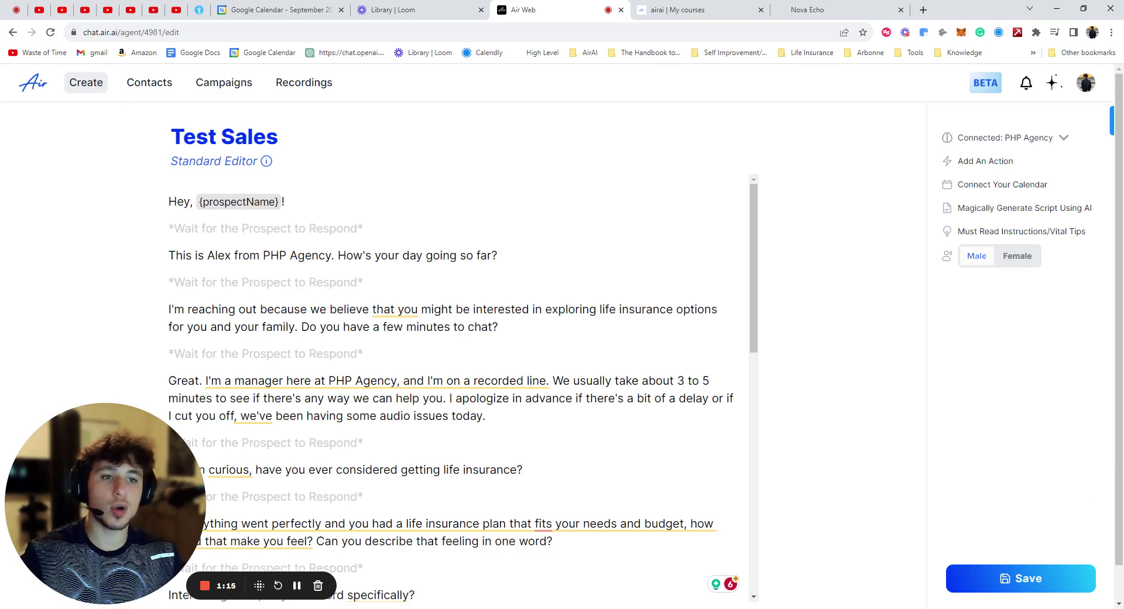
{"action": "mouse_move", "coordinate": [384, 238]}
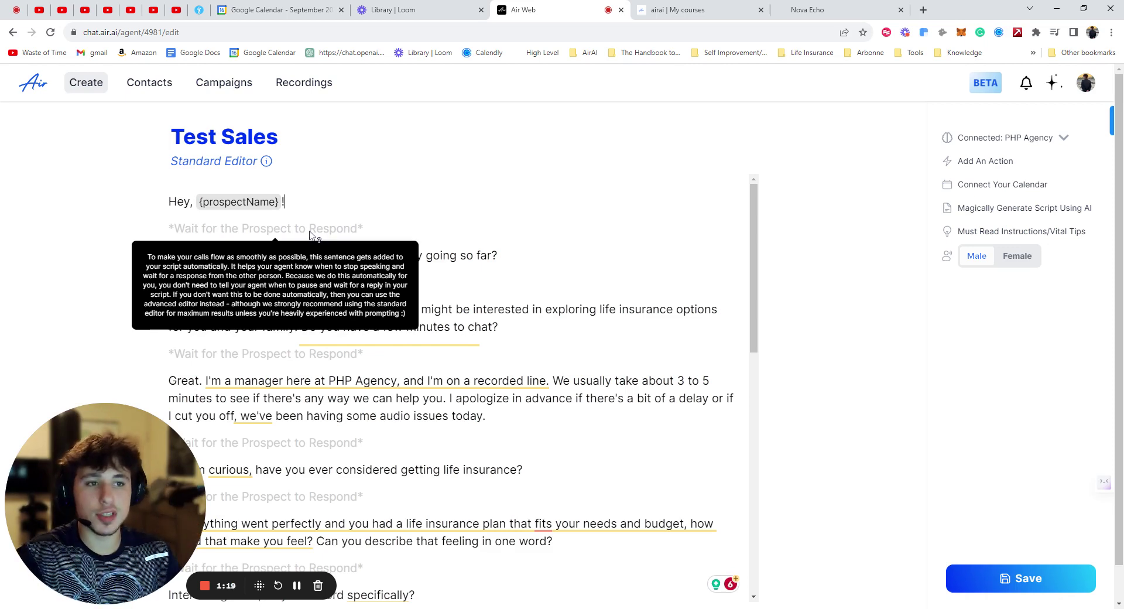
{"action": "mouse_move", "coordinate": [214, 233]}
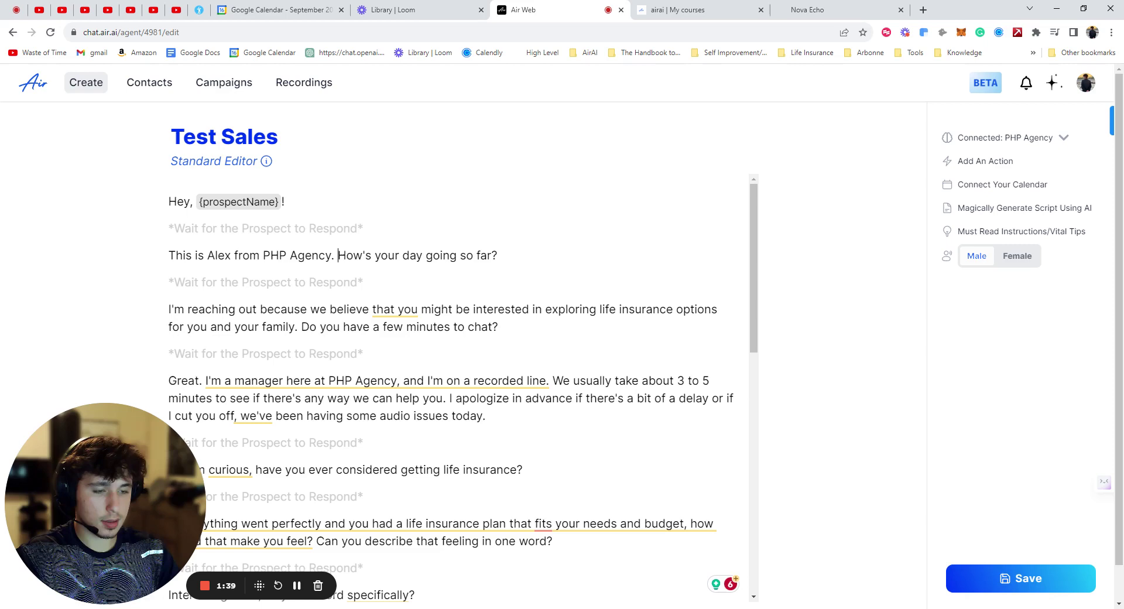
Step: Insert "I am calling because of blah blah blah" after the PHP Agency introduction and move "How's your day going so far?" to a new paragraph
{"action": "type", "text": "I am calling "}
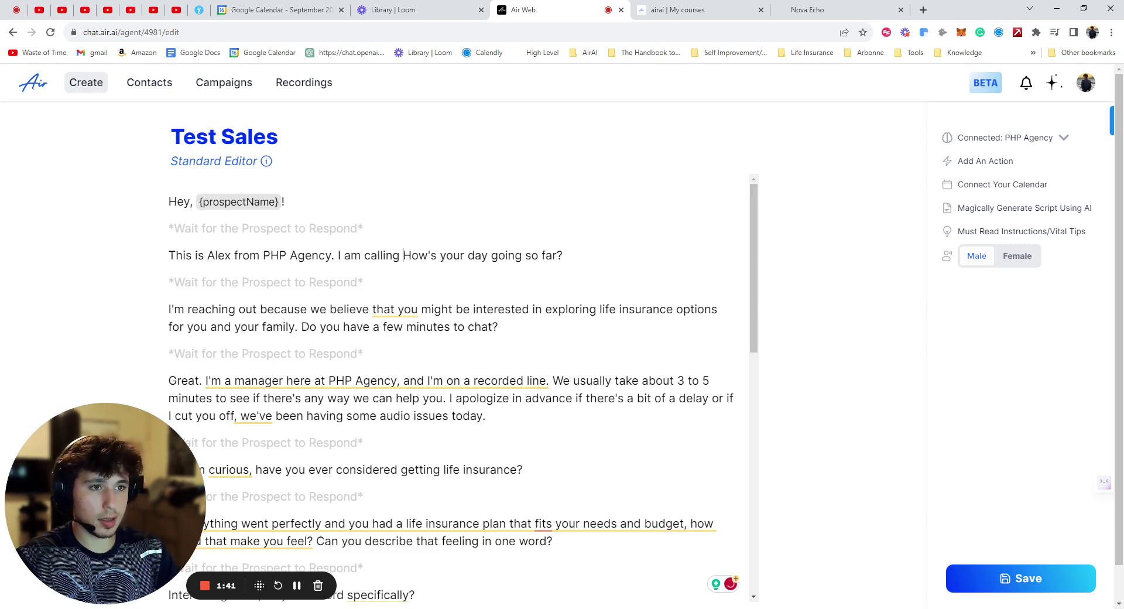
{"action": "type", "text": "because of "}
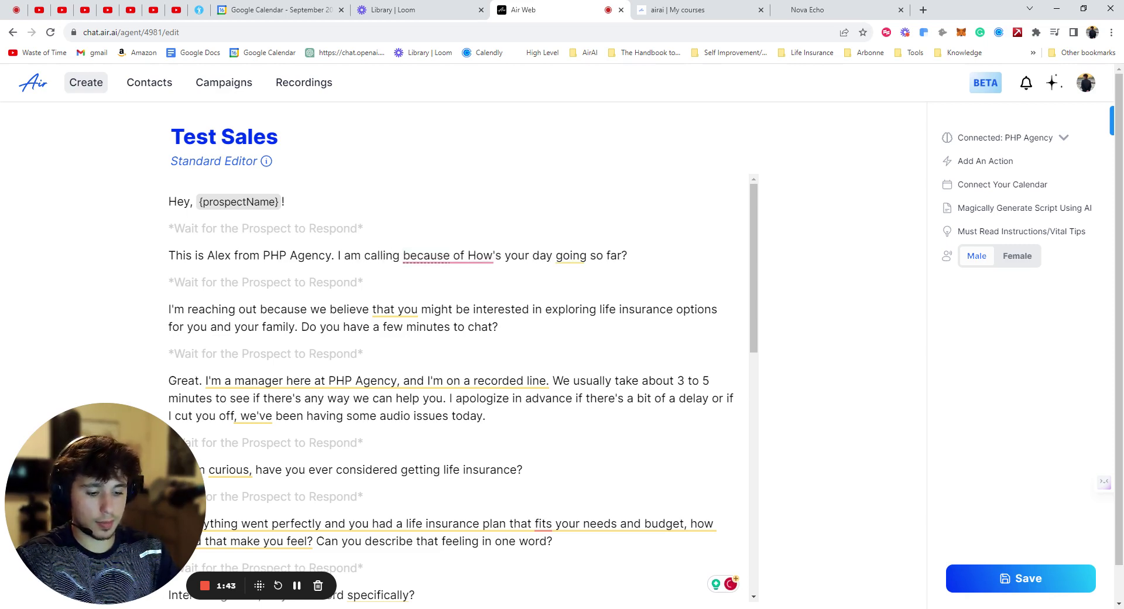
{"action": "type", "text": "blah blah blahg"}
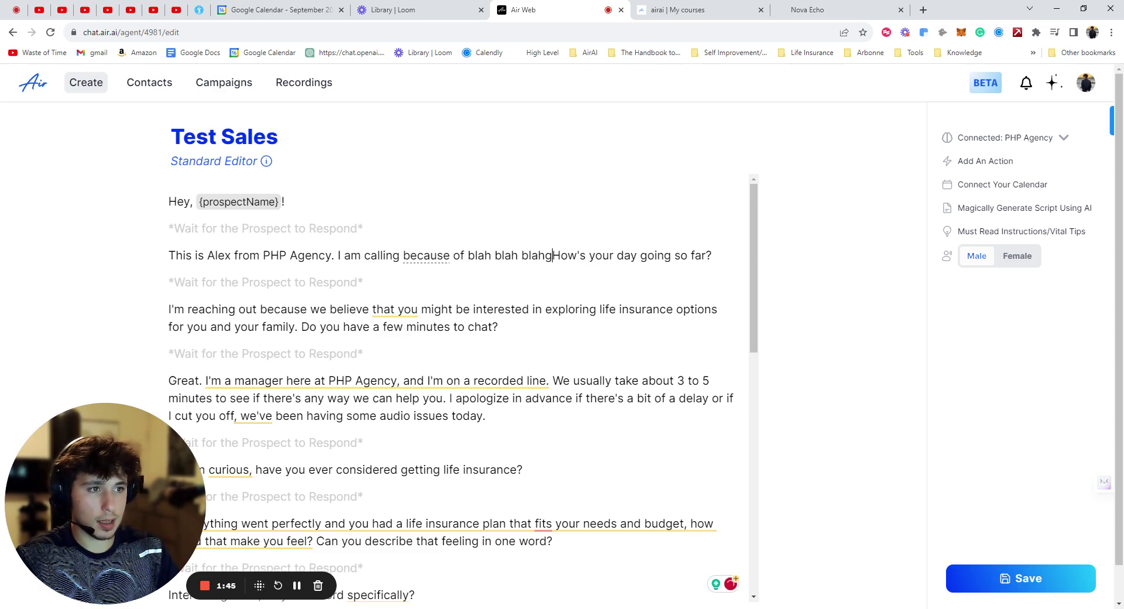
{"action": "key", "text": "BackSpace"}
{"action": "key", "text": "Return"}
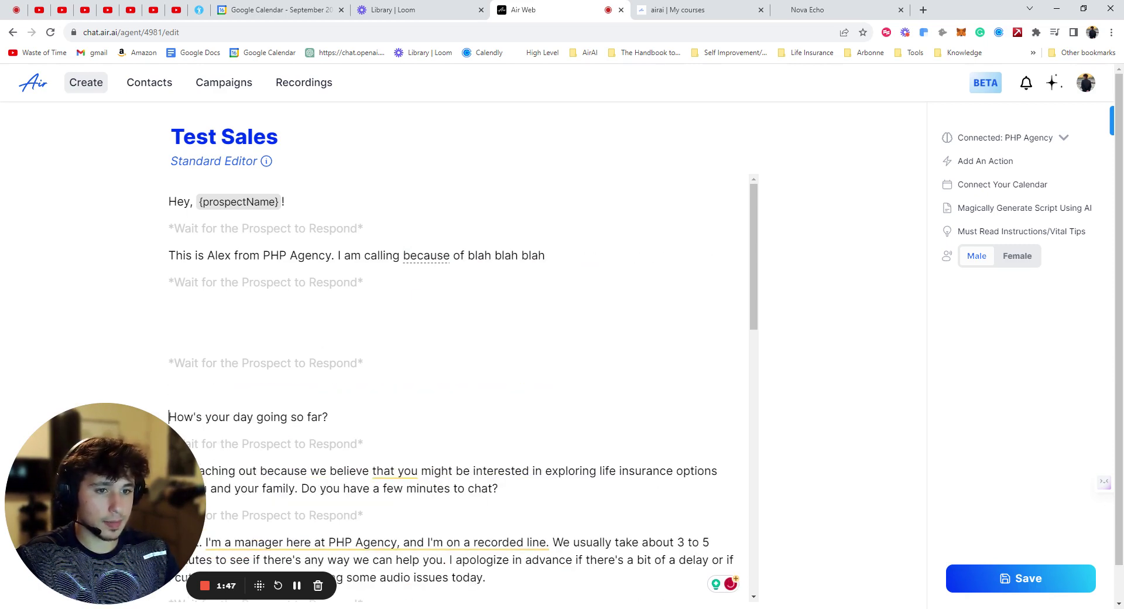
Step: Remove the extra blank paragraphs above "How's your day going so far?" so a single wait line separates it from the introduction
{"action": "scroll", "coordinate": [441, 315], "scroll_direction": "down", "scroll_amount": 1}
{"action": "key", "text": "BackSpace"}
{"action": "key", "text": "BackSpace"}
{"action": "key", "text": "BackSpace"}
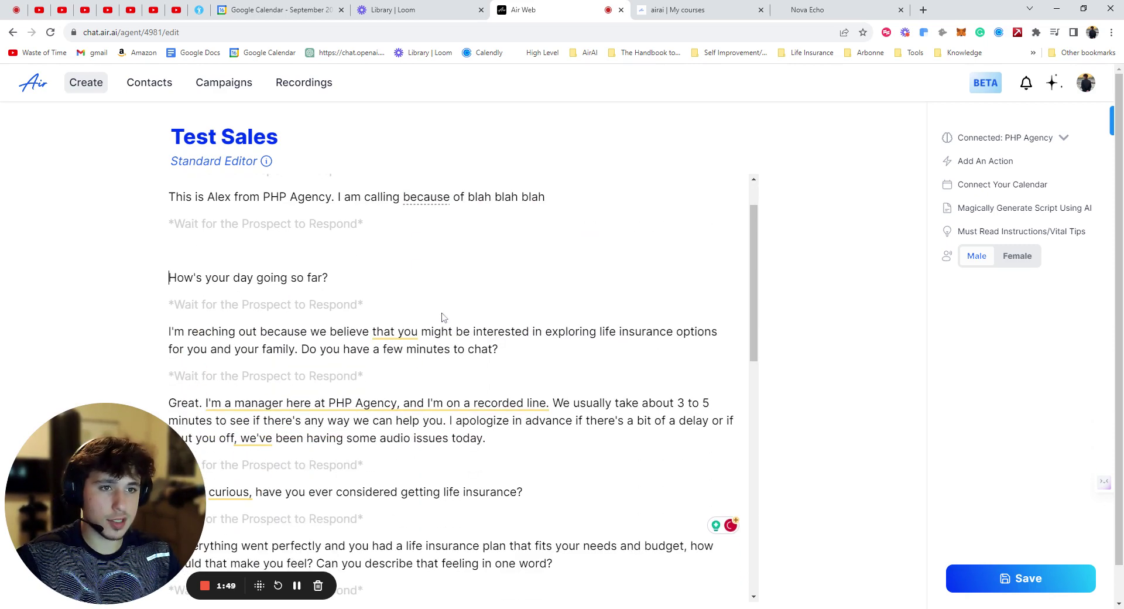
{"action": "key", "text": "BackSpace"}
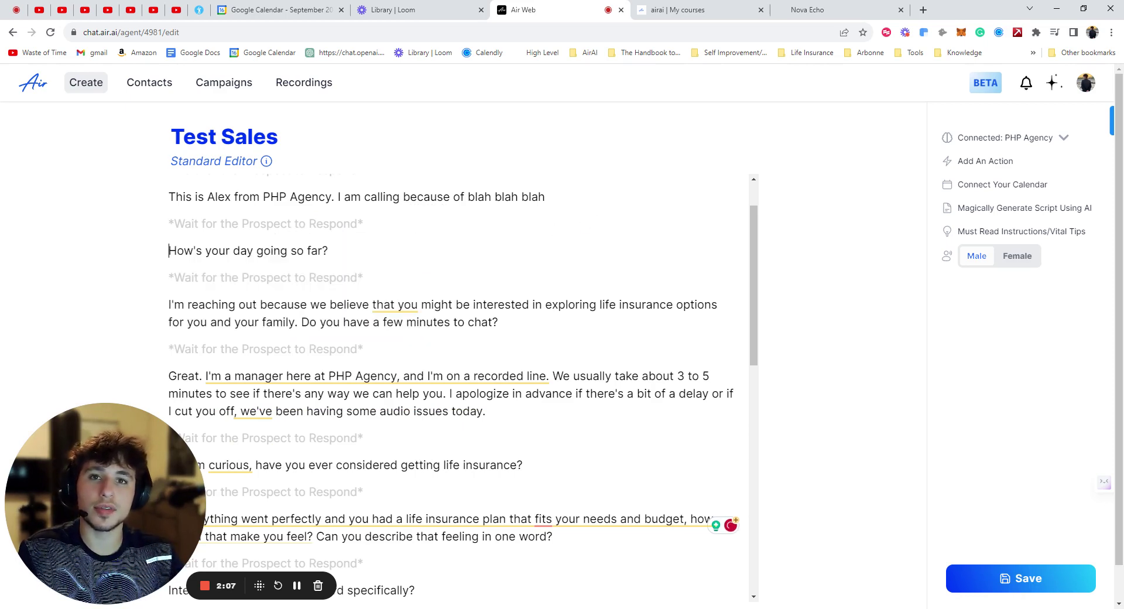
Step: Delete the added "I am calling" sentence and rejoin "How's your day going so far?" with the PHP Agency introduction
{"action": "mouse_move", "coordinate": [362, 227]}
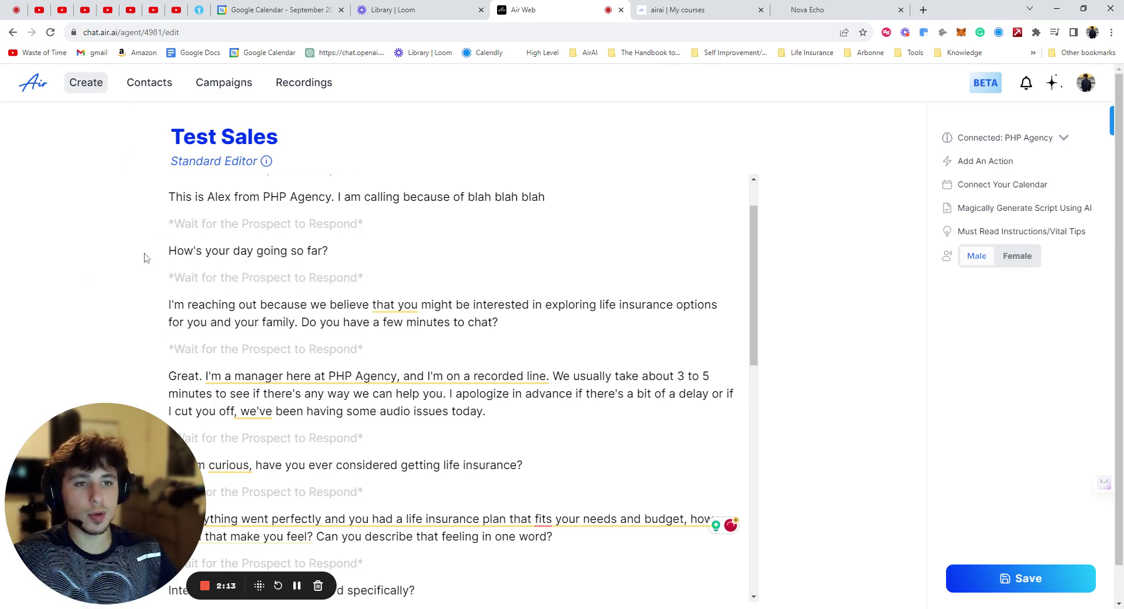
{"action": "key", "text": "BackSpace"}
{"action": "key", "text": "BackSpace"}
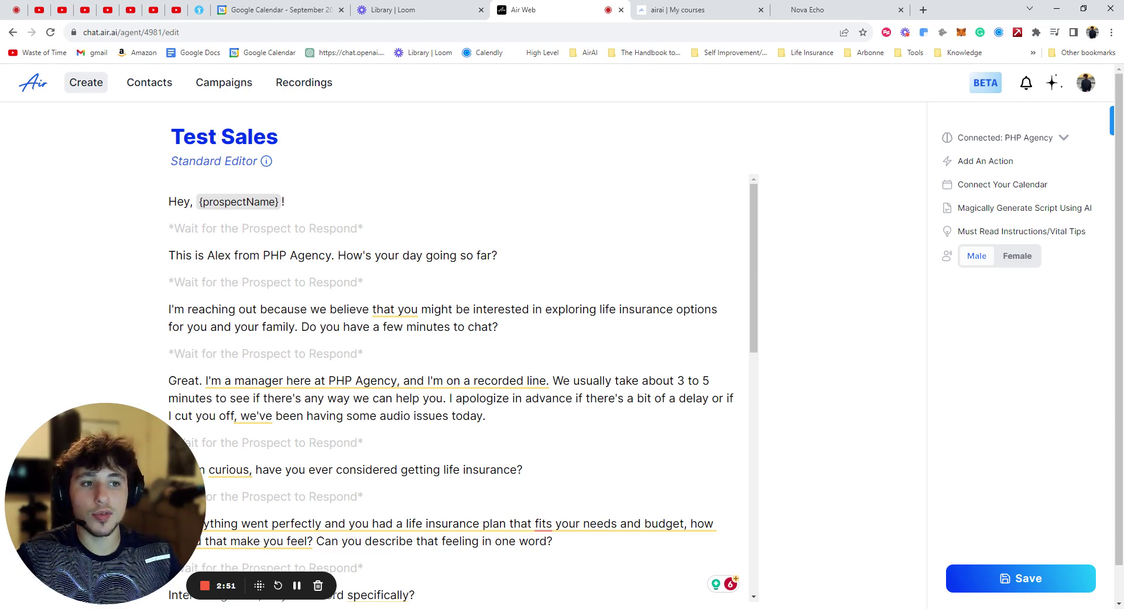
Step: Add the sample amount "$1000" after "How's your day going so far?" in the introduction line
{"action": "scroll", "coordinate": [456, 387], "scroll_direction": "down", "scroll_amount": 1}
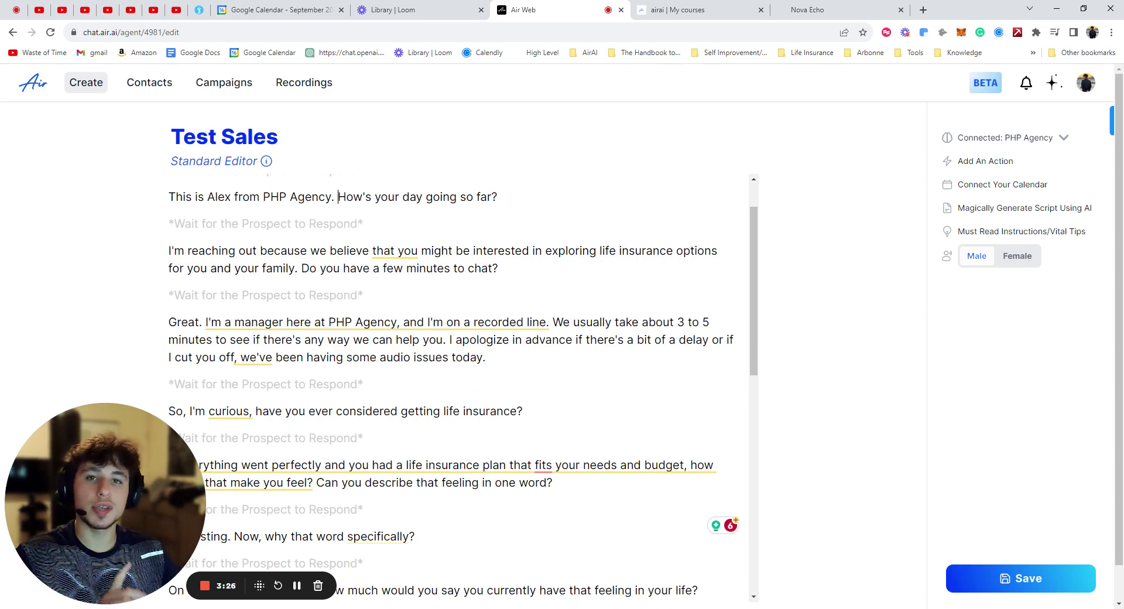
{"action": "left_click", "coordinate": [339, 197]}
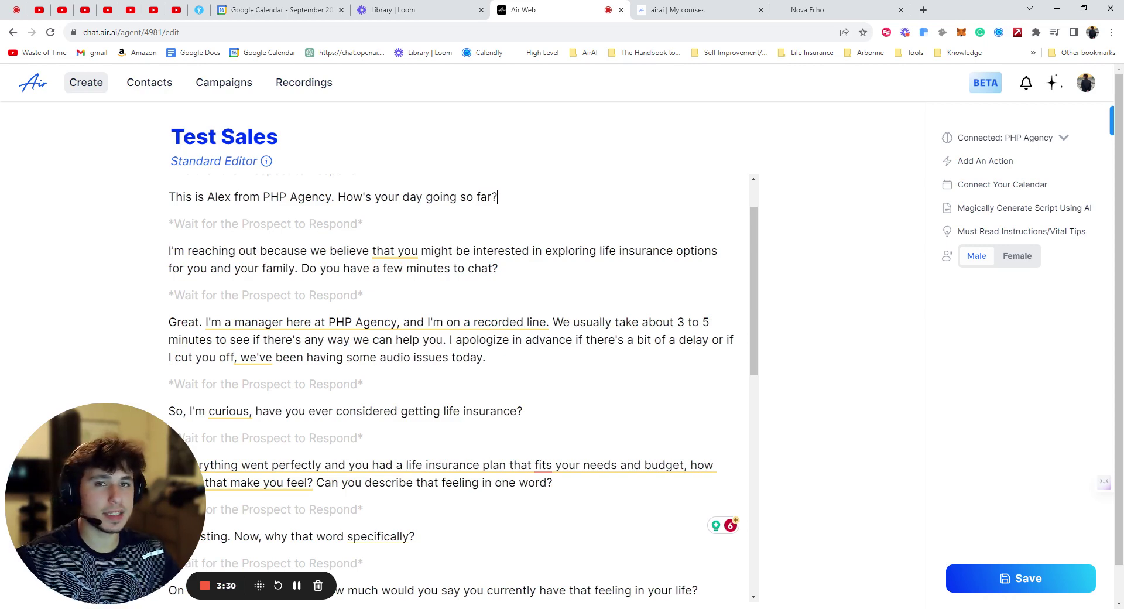
{"action": "type", "text": "$1000"}
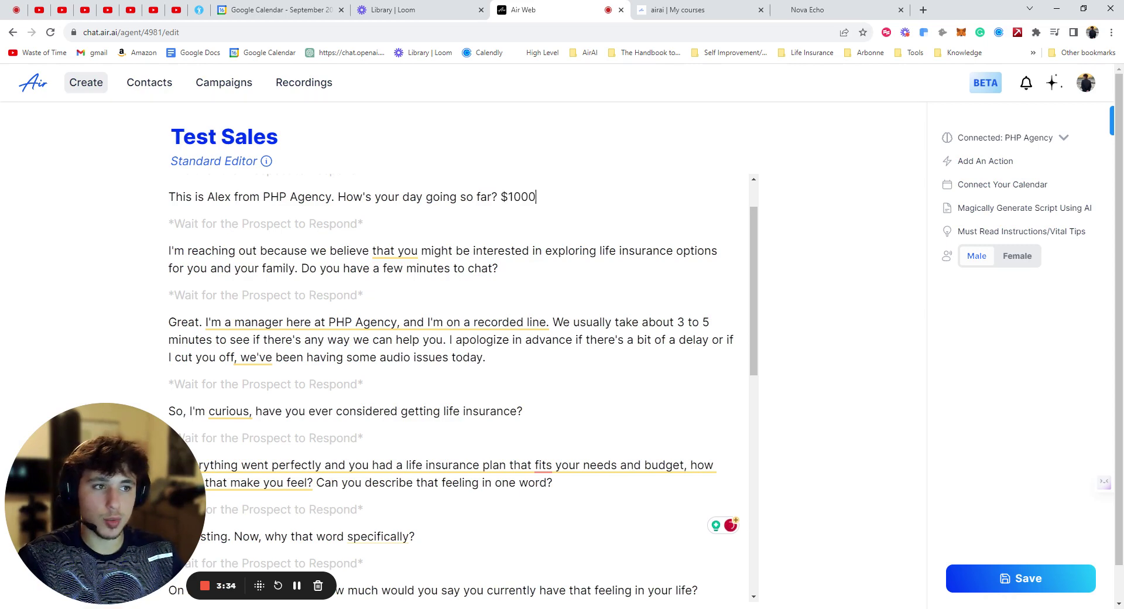
Step: Replace the sample amount at the end of the introduction line with the spelled-out "one thousand dollars"
{"action": "key", "text": "BackSpace"}
{"action": "key", "text": "BackSpace"}
{"action": "key", "text": "BackSpace"}
{"action": "key", "text": "BackSpace"}
{"action": "key", "text": "BackSpace"}
{"action": "key", "text": "BackSpace"}
{"action": "key", "text": "BackSpace"}
{"action": "key", "text": "BackSpace"}
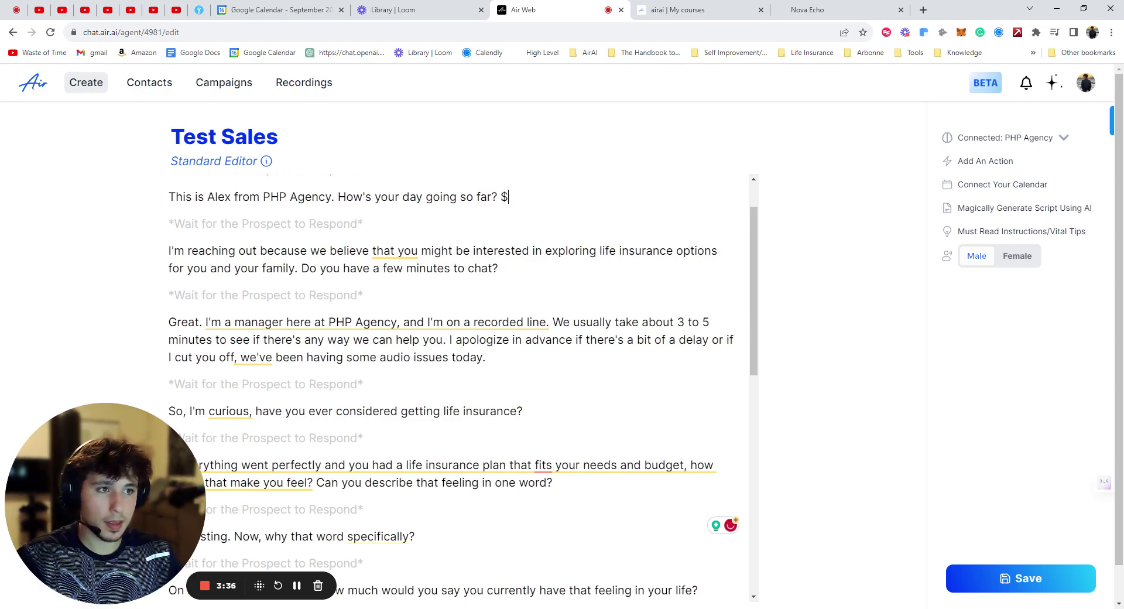
{"action": "type", "text": "on"}
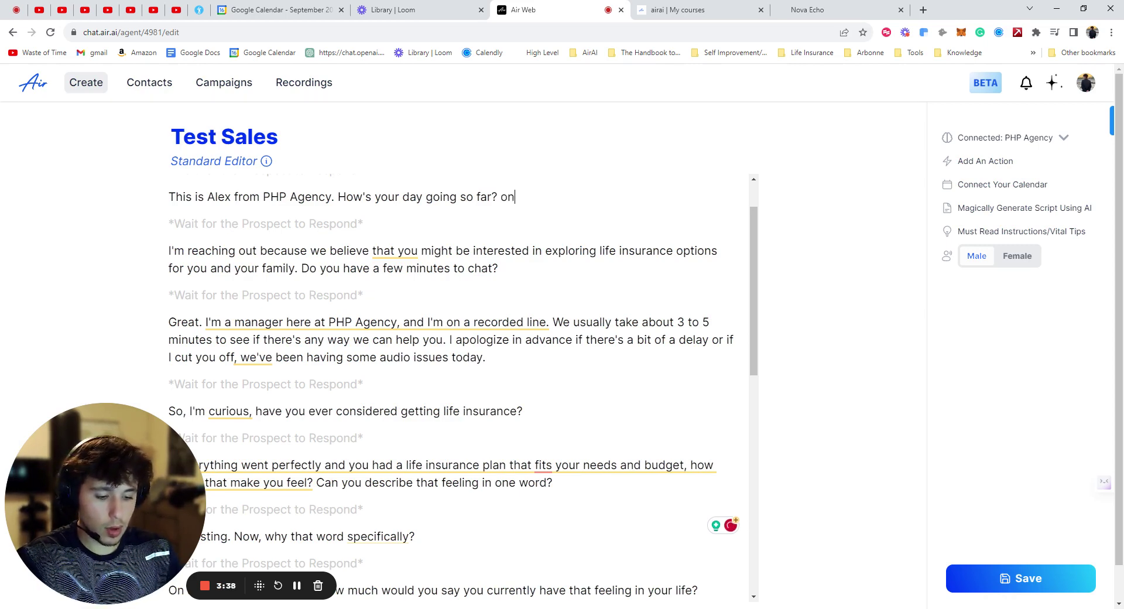
{"action": "type", "text": "e thousand dollars"}
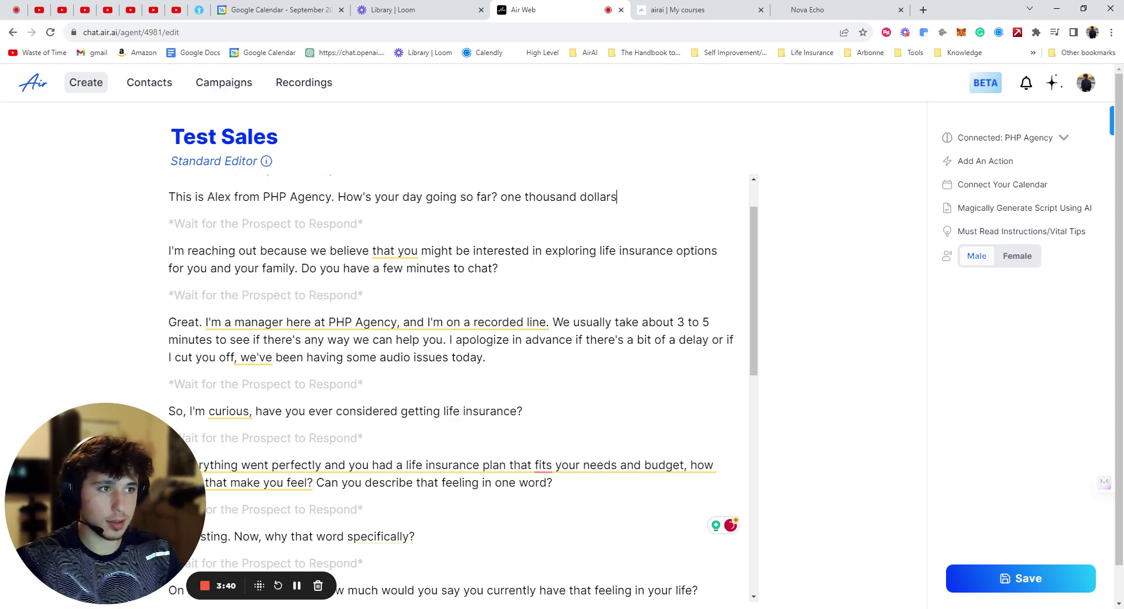
Step: Replace "one thousand dollars" at the end of the introduction line with the numeral "100"
{"action": "key", "text": "BackSpace"}
{"action": "key", "text": "BackSpace"}
{"action": "key", "text": "BackSpace"}
{"action": "key", "text": "BackSpace"}
{"action": "key", "text": "BackSpace"}
{"action": "key", "text": "BackSpace"}
{"action": "key", "text": "BackSpace"}
{"action": "key", "text": "BackSpace"}
{"action": "key", "text": "BackSpace"}
{"action": "key", "text": "BackSpace"}
{"action": "key", "text": "BackSpace"}
{"action": "key", "text": "BackSpace"}
{"action": "key", "text": "BackSpace"}
{"action": "key", "text": "BackSpace"}
{"action": "key", "text": "BackSpace"}
{"action": "key", "text": "BackSpace"}
{"action": "key", "text": "BackSpace"}
{"action": "key", "text": "BackSpace"}
{"action": "key", "text": "BackSpace"}
{"action": "key", "text": "BackSpace"}
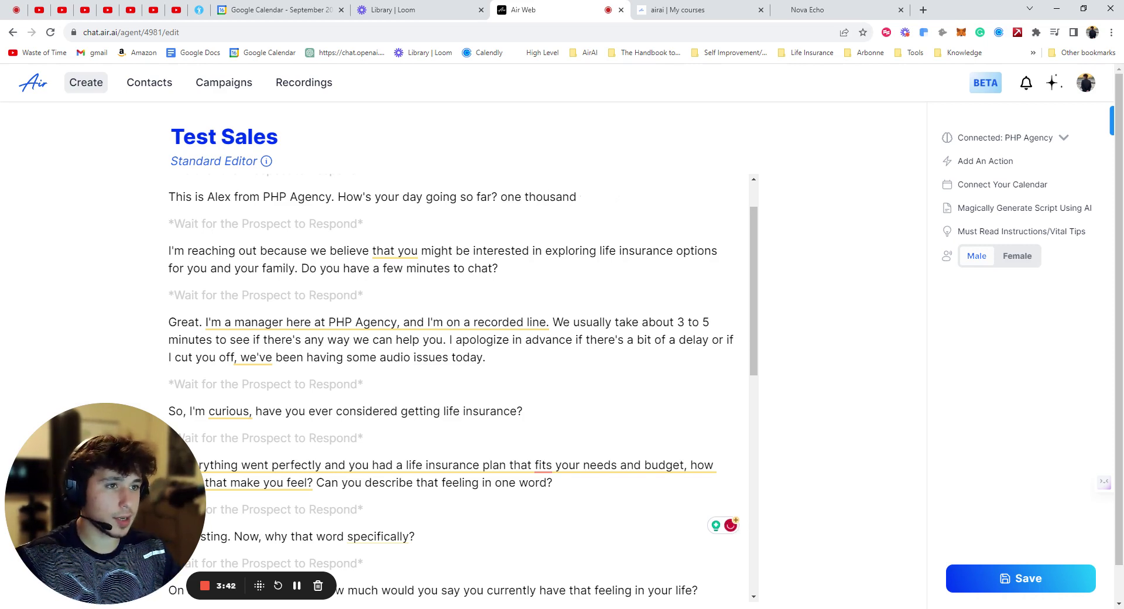
{"action": "type", "text": "1000"}
Step: Replace the numeral at the end of the introduction line with the spelled-out "one hundred percent"
{"action": "key", "text": "BackSpace"}
{"action": "key", "text": "BackSpace"}
{"action": "key", "text": "BackSpace"}
{"action": "key", "text": "BackSpace"}
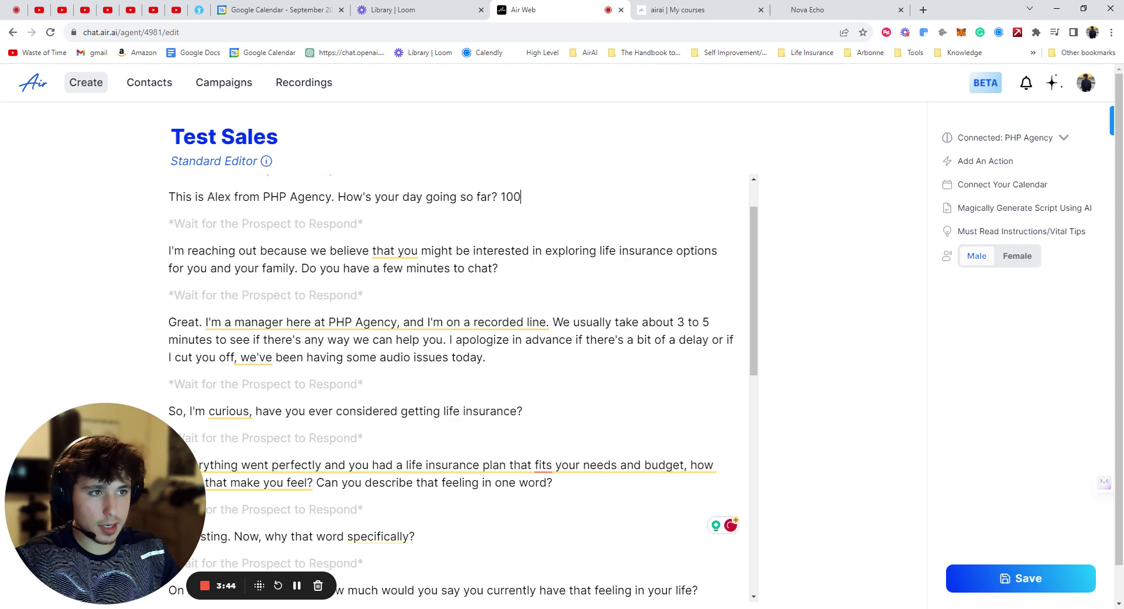
{"action": "type", "text": "one hund"}
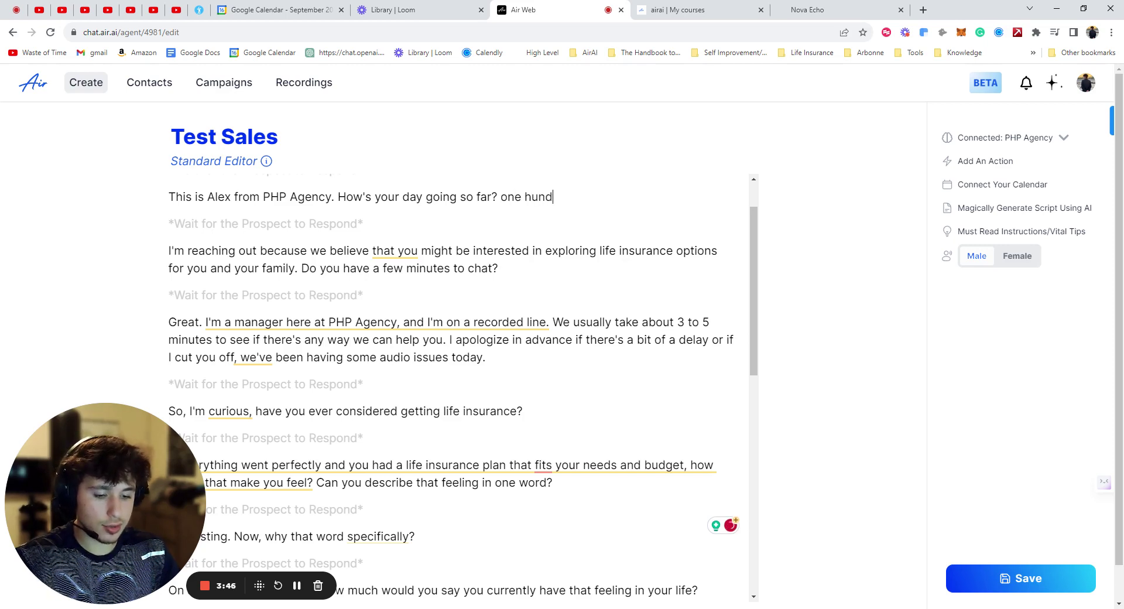
{"action": "type", "text": "red percent"}
Step: Replace "one hundred percent" at the end of the introduction line with "Air.AI"
{"action": "key", "text": "BackSpace"}
{"action": "key", "text": "BackSpace"}
{"action": "key", "text": "BackSpace"}
{"action": "key", "text": "BackSpace"}
{"action": "key", "text": "BackSpace"}
{"action": "key", "text": "BackSpace"}
{"action": "key", "text": "BackSpace"}
{"action": "key", "text": "BackSpace"}
{"action": "key", "text": "BackSpace"}
{"action": "key", "text": "BackSpace"}
{"action": "key", "text": "BackSpace"}
{"action": "key", "text": "BackSpace"}
{"action": "key", "text": "BackSpace"}
{"action": "key", "text": "BackSpace"}
{"action": "key", "text": "BackSpace"}
{"action": "key", "text": "BackSpace"}
{"action": "key", "text": "BackSpace"}
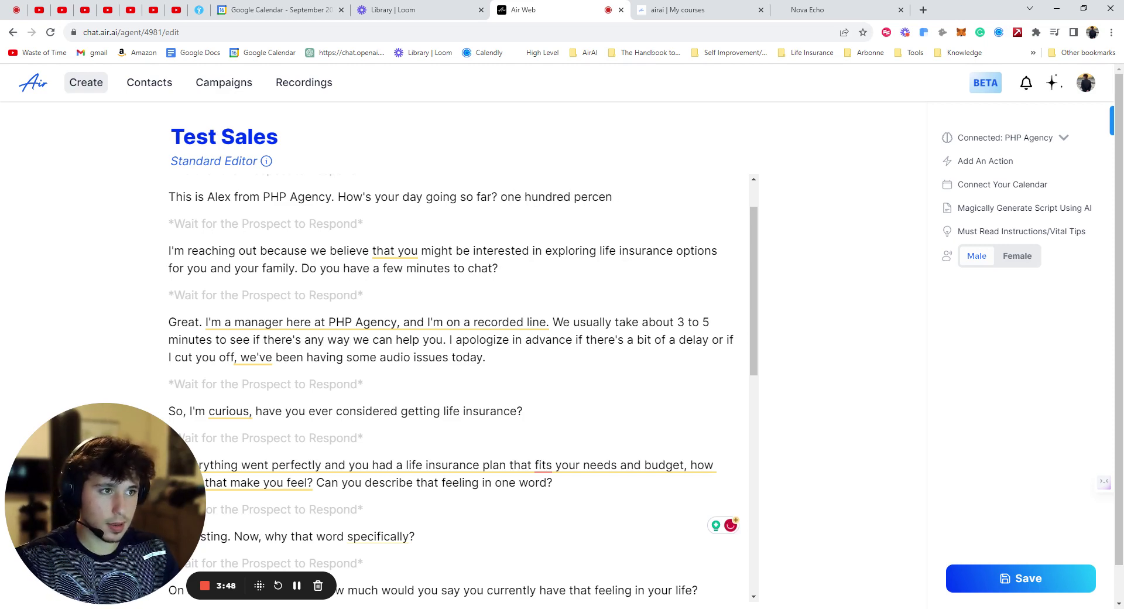
{"action": "key", "text": "BackSpace"}
{"action": "key", "text": "BackSpace"}
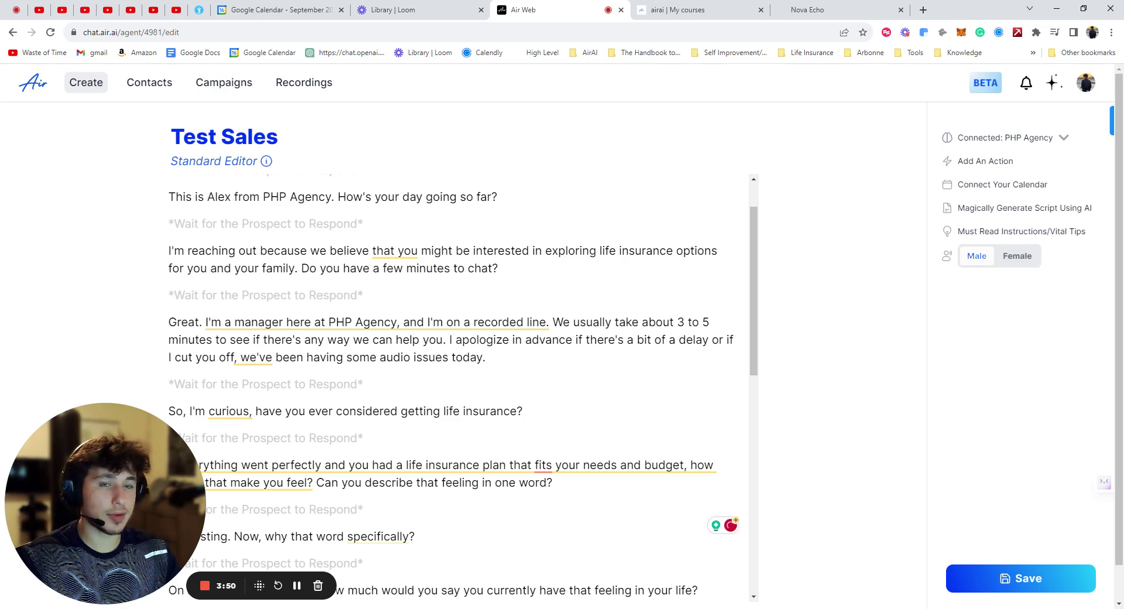
{"action": "type", "text": "Air.AI"}
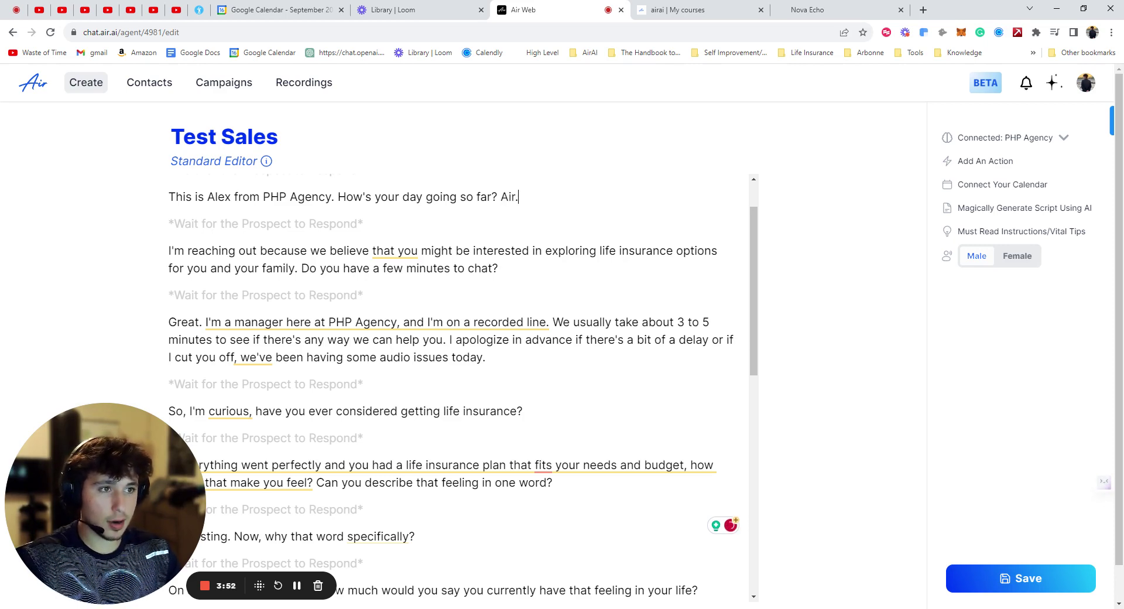
Step: Rewrite "Air.AI" at the end of the introduction line phonetically as "Air dot AI"
{"action": "key", "text": "BackSpace"}
{"action": "key", "text": "BackSpace"}
{"action": "key", "text": "BackSpace"}
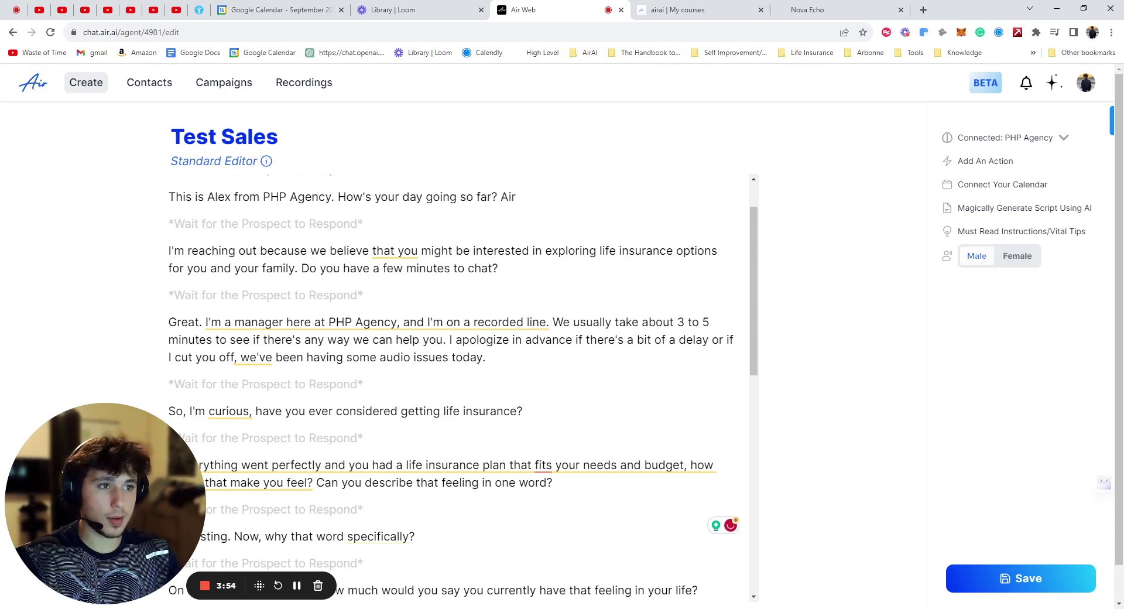
{"action": "type", "text": "dot AI"}
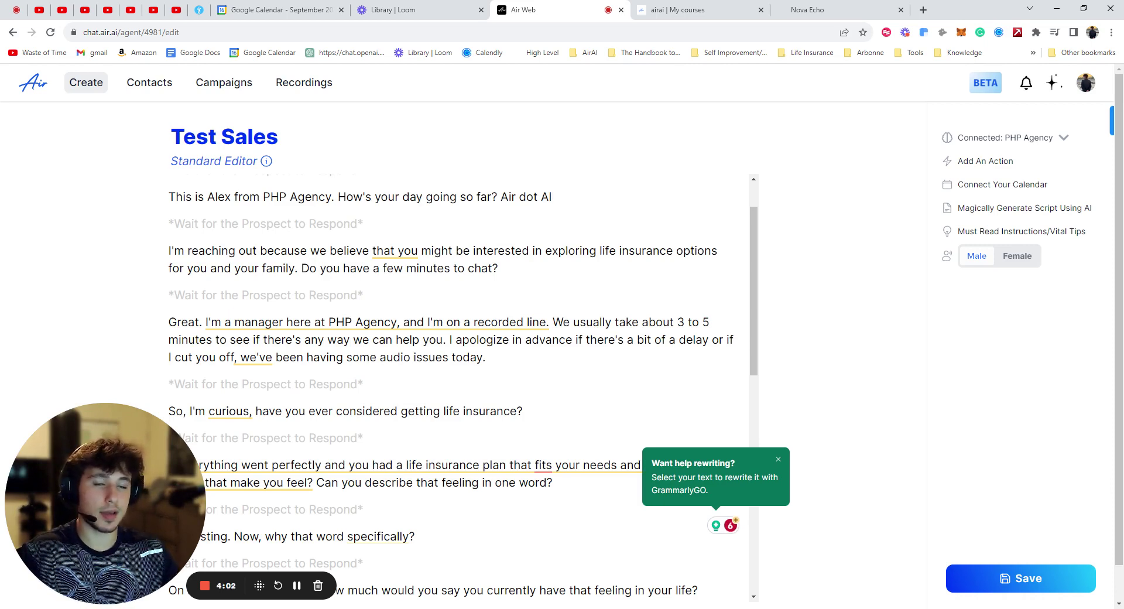
Step: Change "AI" at the end of the introduction line to the phonetic spelling "aye eye"
{"action": "key", "text": "BackSpace"}
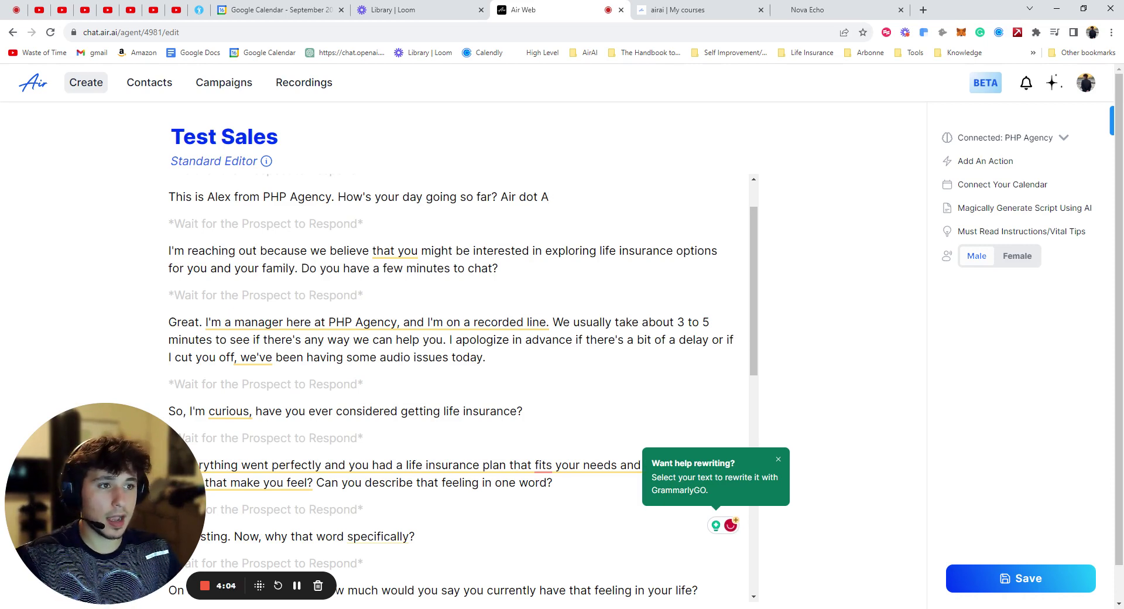
{"action": "key", "text": "BackSpace"}
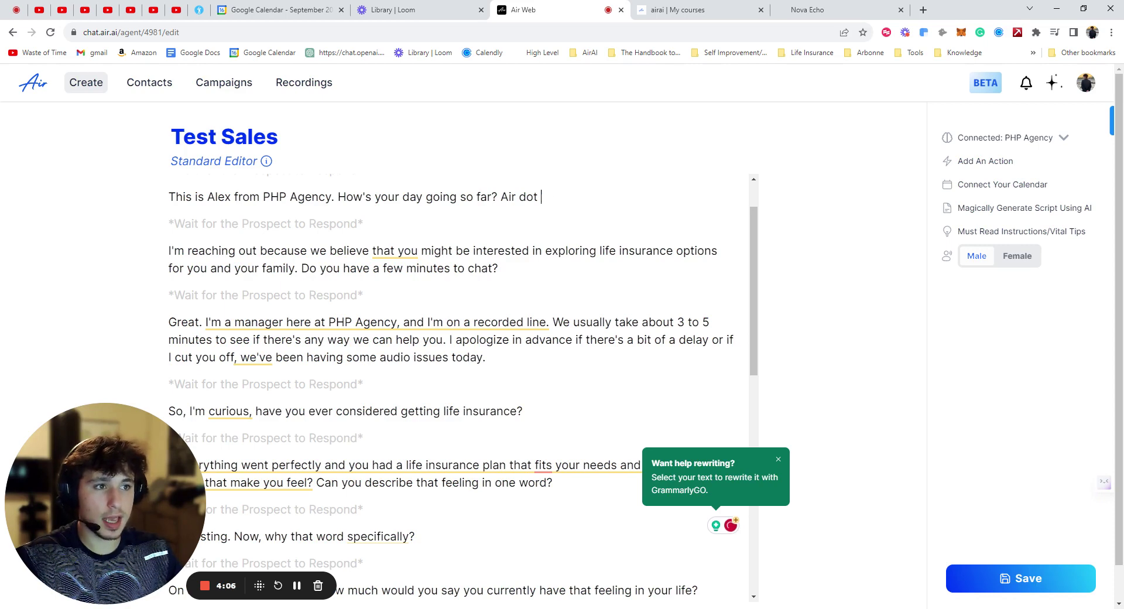
{"action": "type", "text": "aye "}
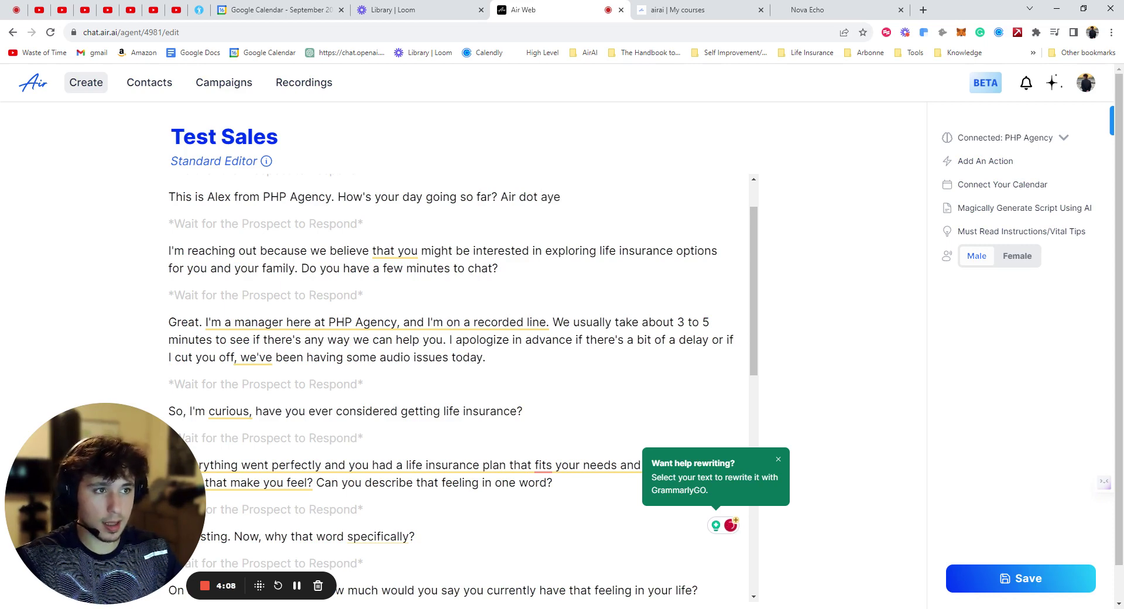
{"action": "type", "text": "eye"}
{"action": "key", "text": "BackSpace"}
{"action": "type", "text": "ye"}
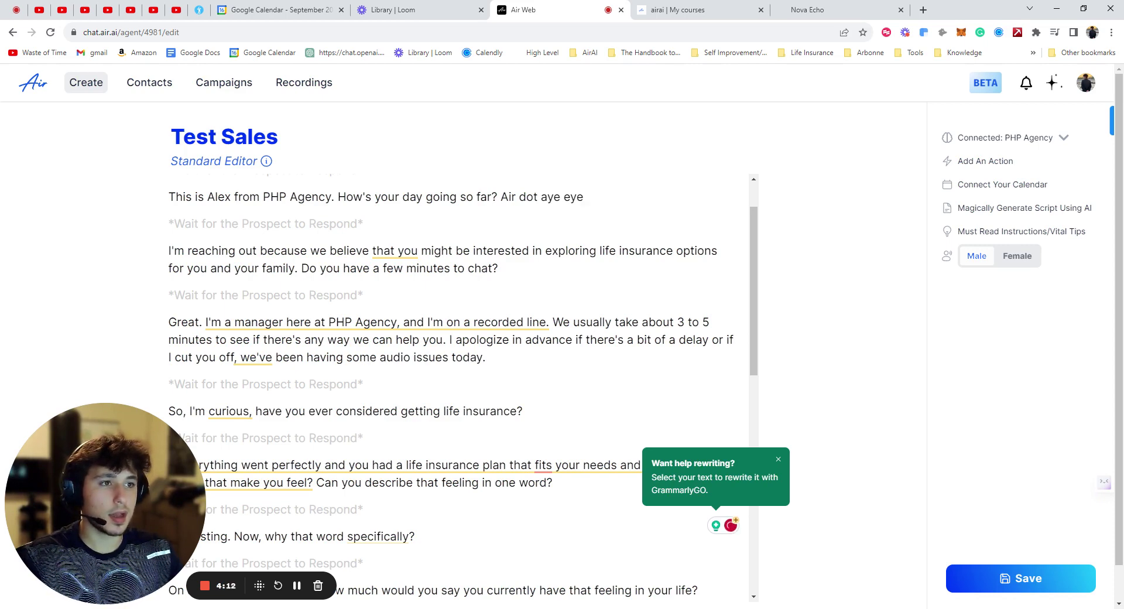
Step: Replace "aye eye" with the separately spaced letters "A I" so the example reads "Air dot A I"
{"action": "key", "text": "BackSpace"}
{"action": "key", "text": "BackSpace"}
{"action": "key", "text": "BackSpace"}
{"action": "key", "text": "BackSpace"}
{"action": "key", "text": "BackSpace"}
{"action": "key", "text": "BackSpace"}
{"action": "key", "text": "BackSpace"}
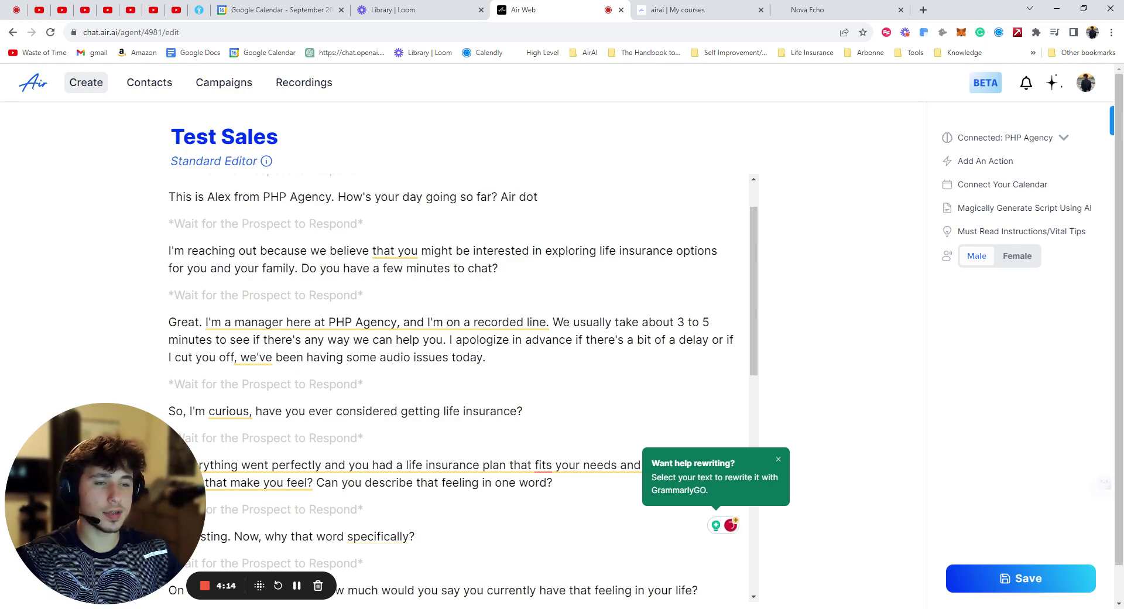
{"action": "type", "text": "A I"}
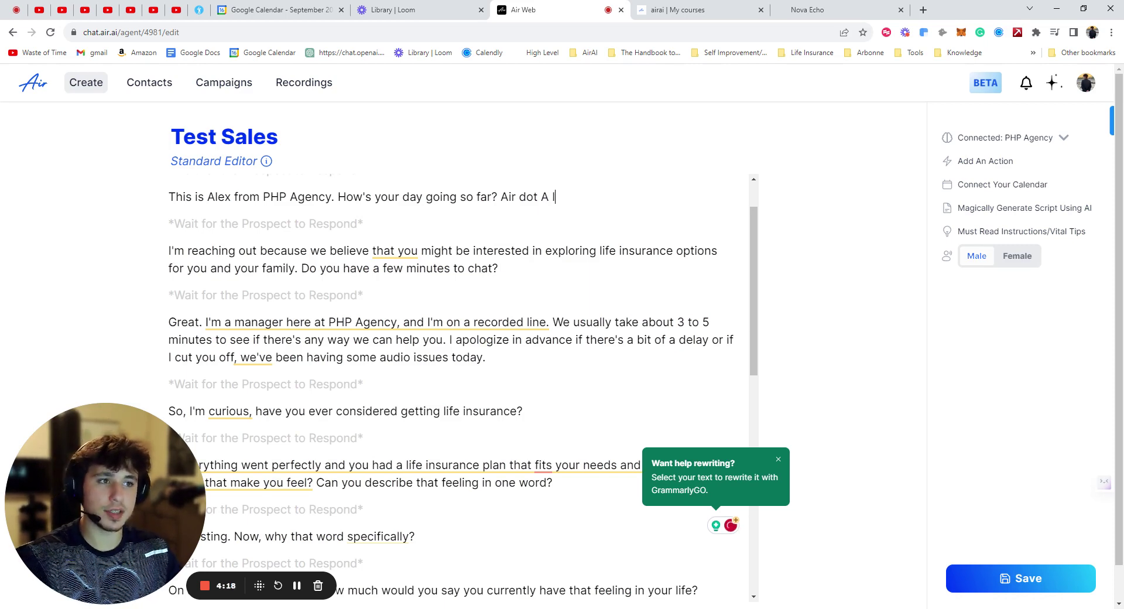
Step: Replace the spaced letters "A I" at the end of the introduction line with the phonetic spelling "aye eye"
{"action": "key", "text": "BackSpace"}
{"action": "key", "text": "BackSpace"}
{"action": "key", "text": "BackSpace"}
{"action": "key", "text": "BackSpace"}
{"action": "type", "text": "aye a"}
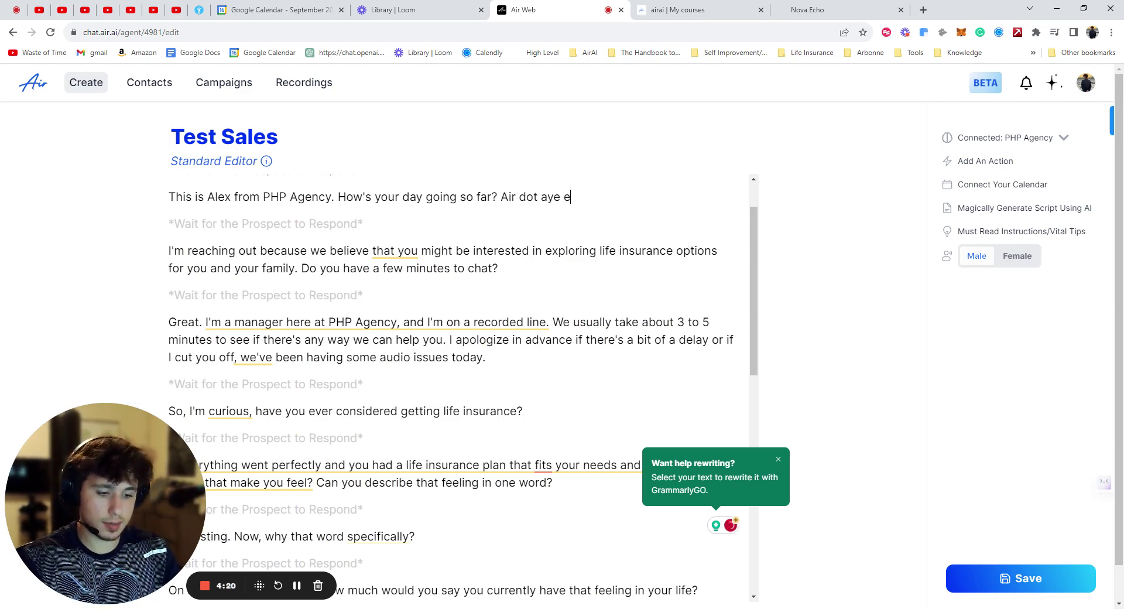
{"action": "type", "text": "ye"}
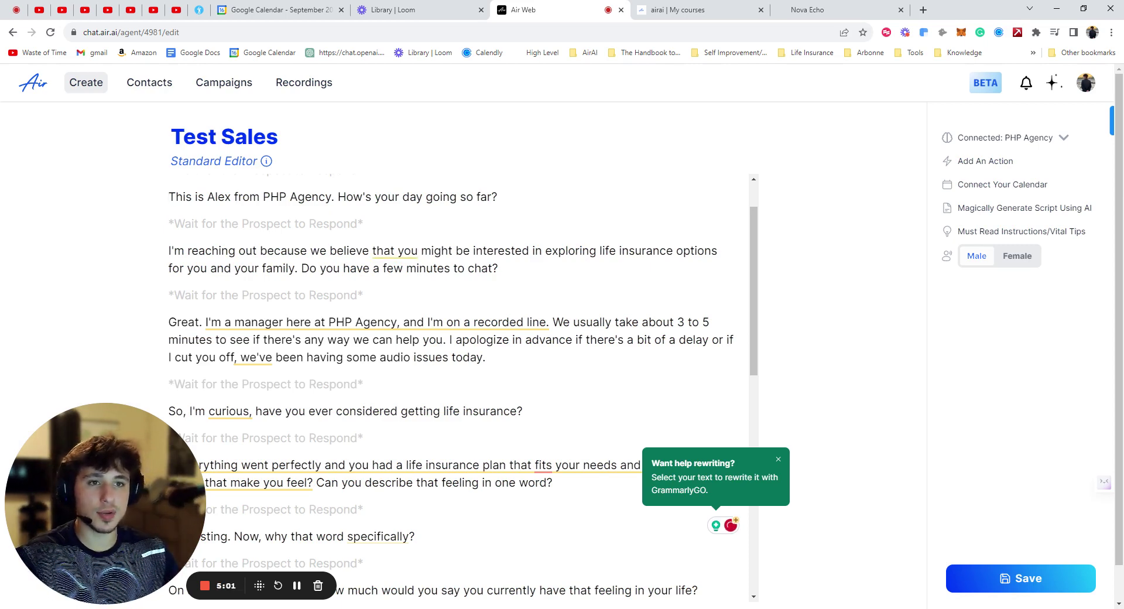
Step: Add the acknowledgment "Awesome." at the start of the introduction line, directly after the greeting
{"action": "scroll", "coordinate": [277, 282], "scroll_direction": "up", "scroll_amount": 1}
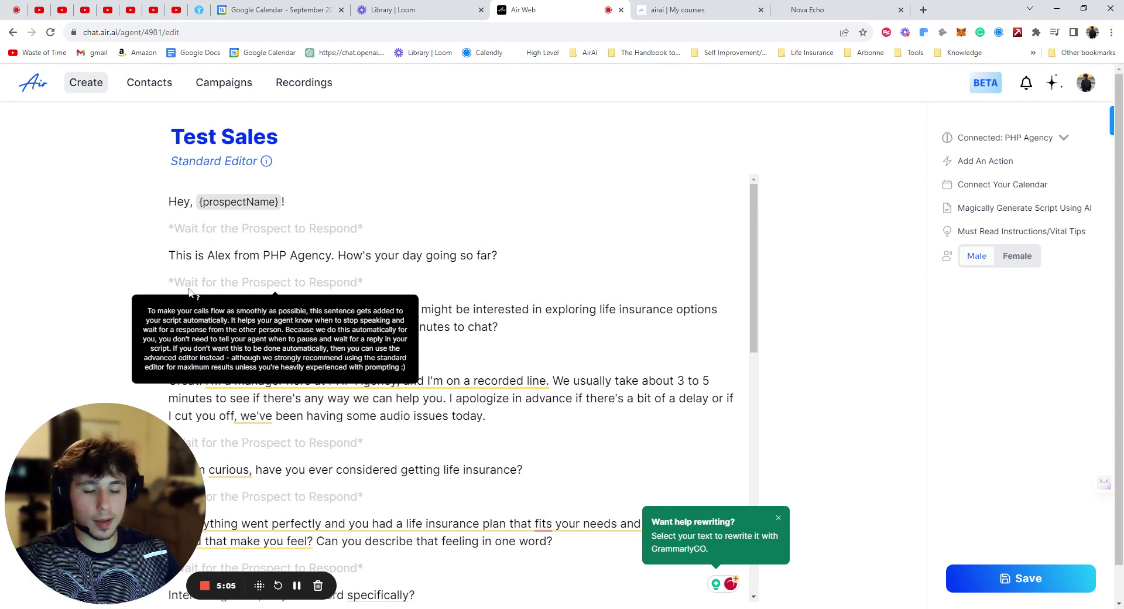
{"action": "type", "text": "Awesome"}
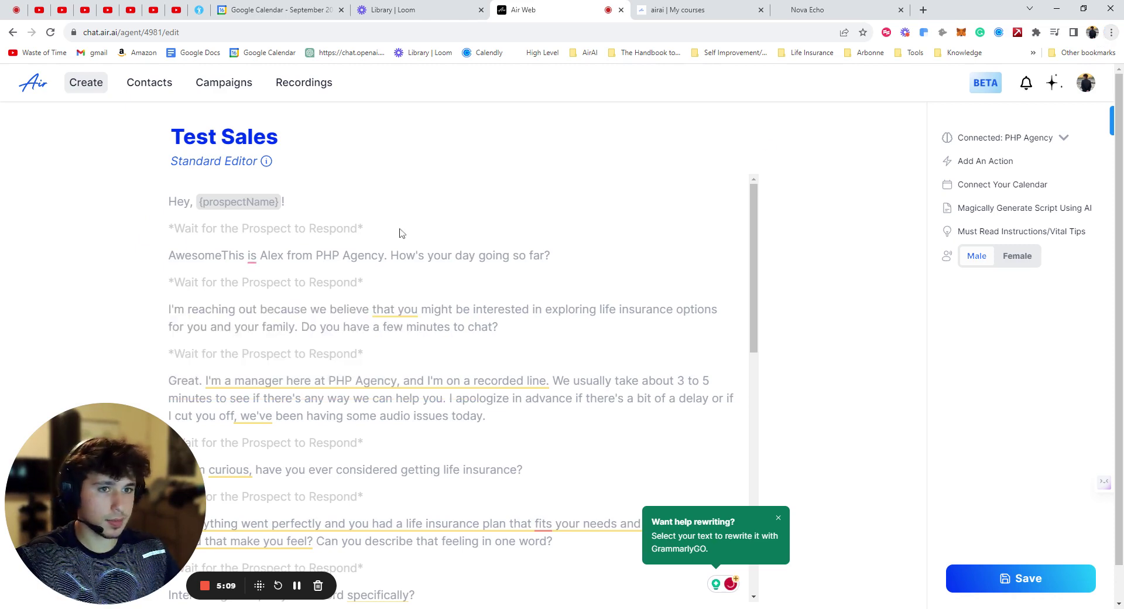
{"action": "type", "text": "."}
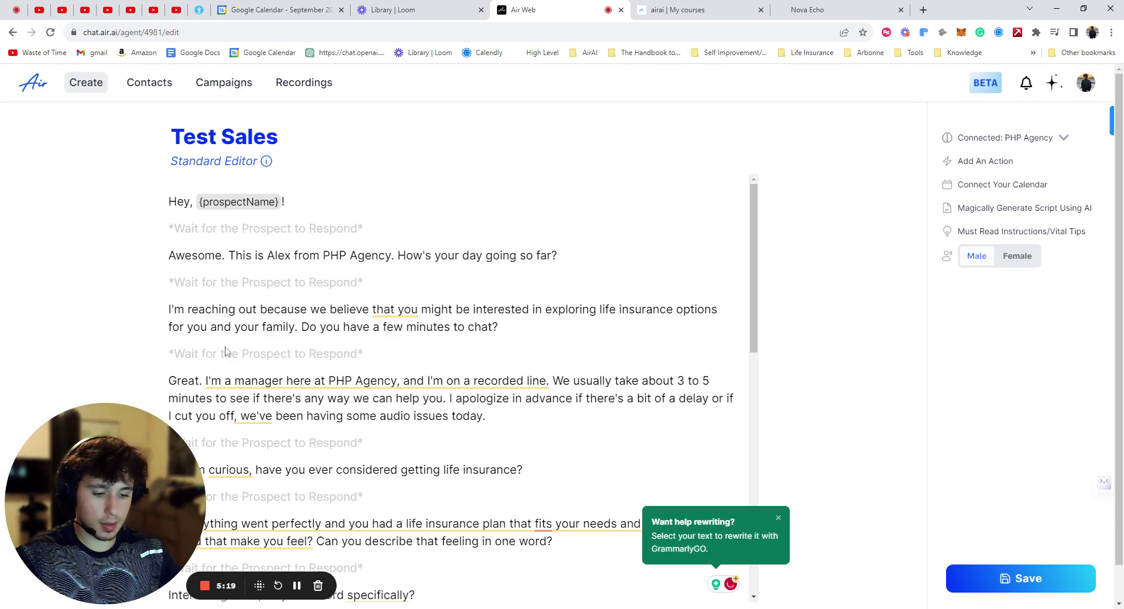
Step: Insert "Great to here." at the start of the "I'm reaching out" paragraph
{"action": "type", "text": "Great to her"}
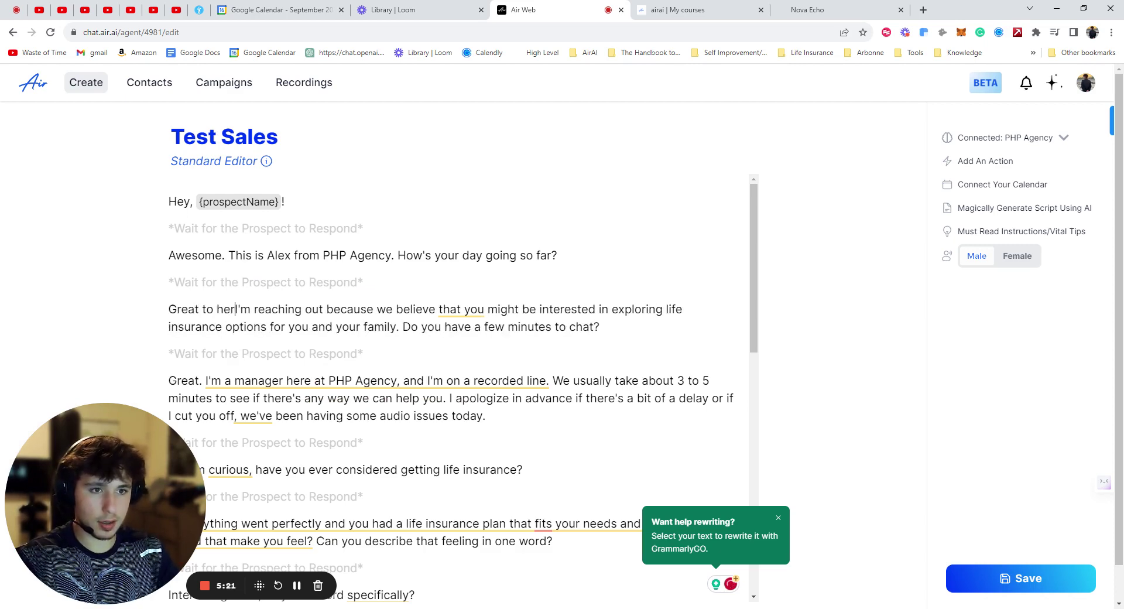
{"action": "type", "text": "e."}
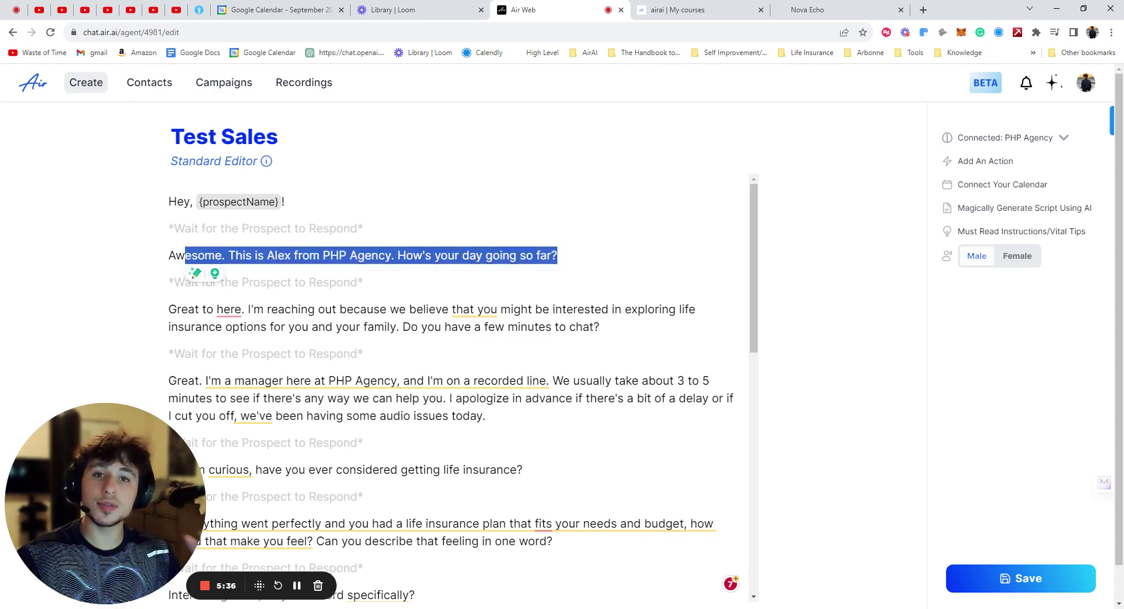
{"action": "left_click", "coordinate": [302, 237]}
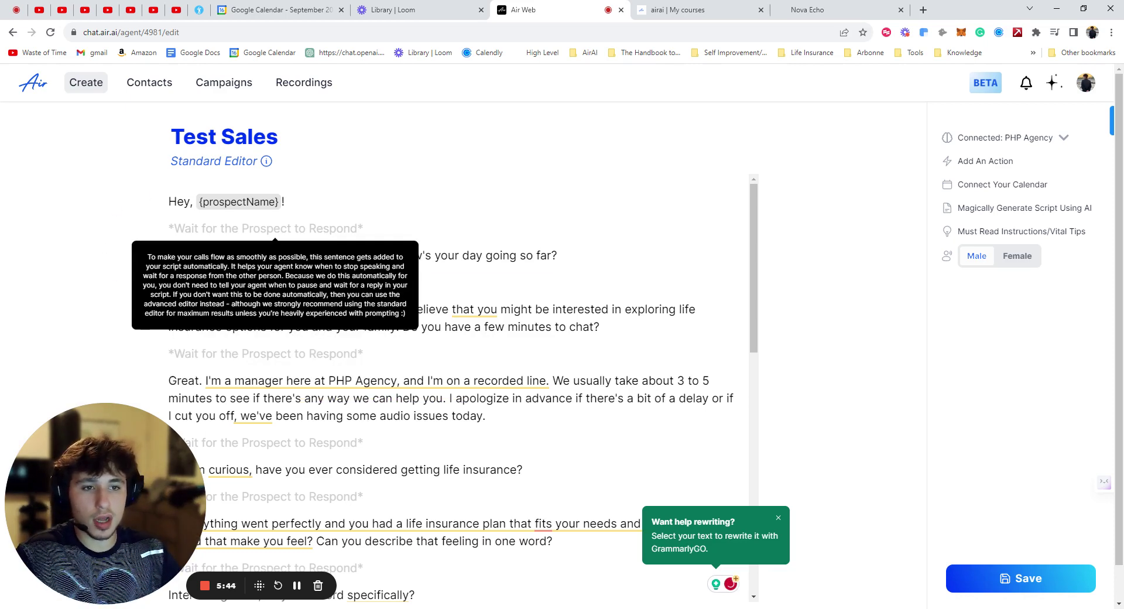
Step: Replace "Great to here." at the start of the "I'm reaching out" paragraph with the neutral reply "Great."
{"action": "left_click_drag", "start_coordinate": [248, 310], "coordinate": [161, 314]}
{"action": "key", "text": "BackSpace"}
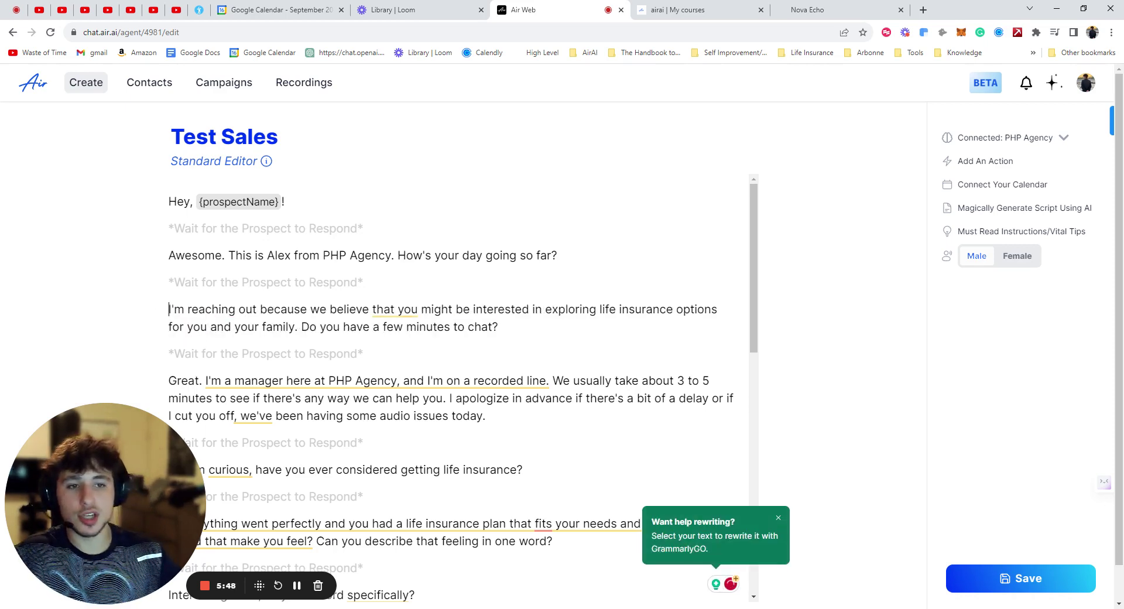
{"action": "left_click_drag", "start_coordinate": [168, 310], "coordinate": [499, 327]}
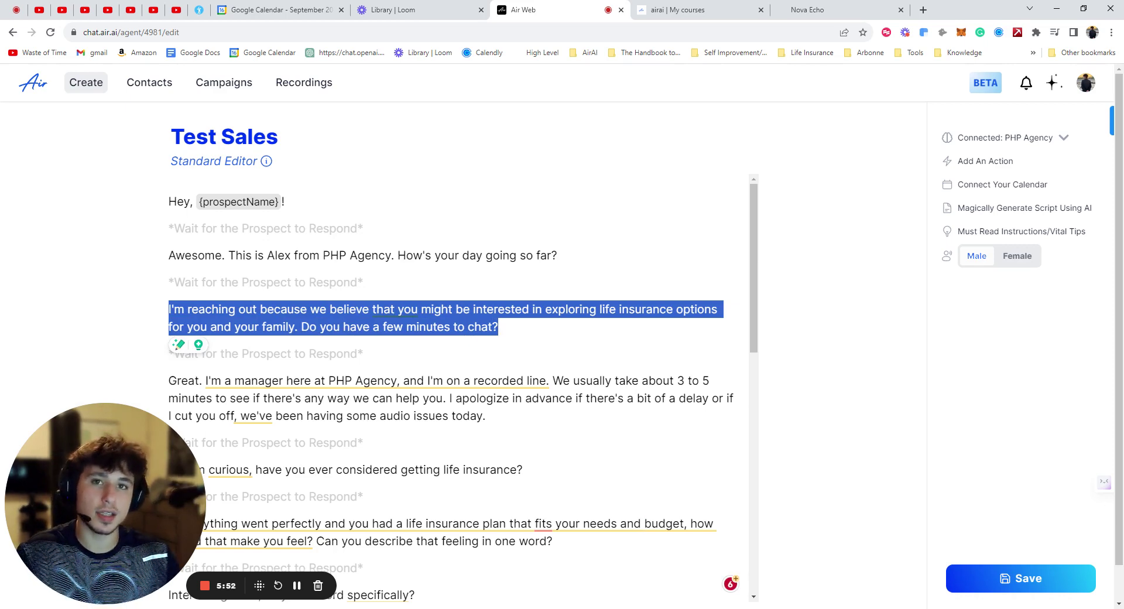
{"action": "left_click", "coordinate": [323, 285]}
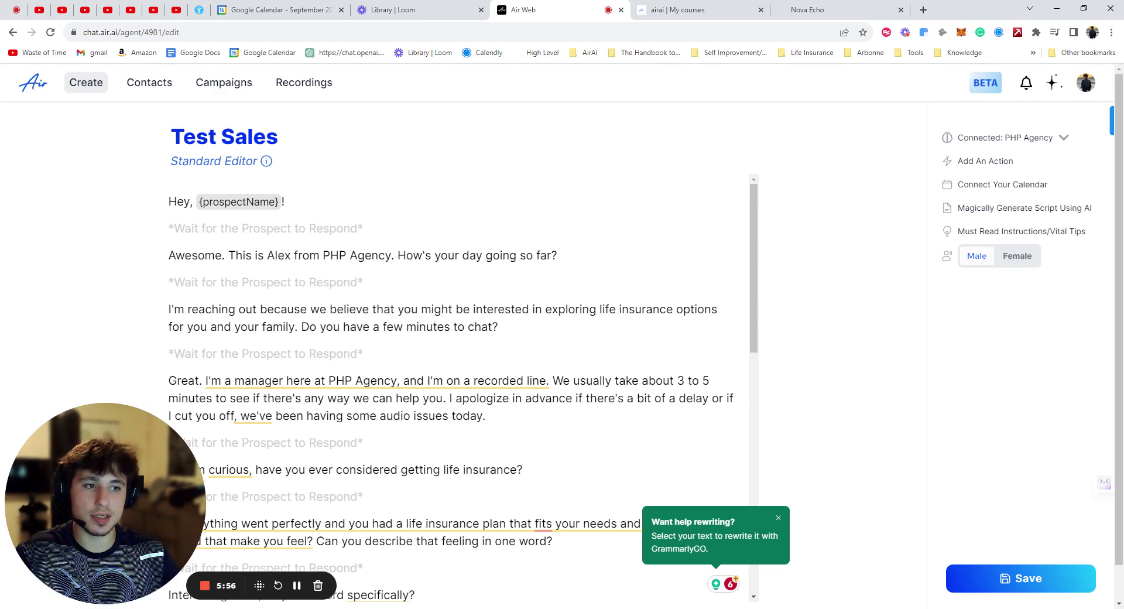
{"action": "type", "text": "Great."}
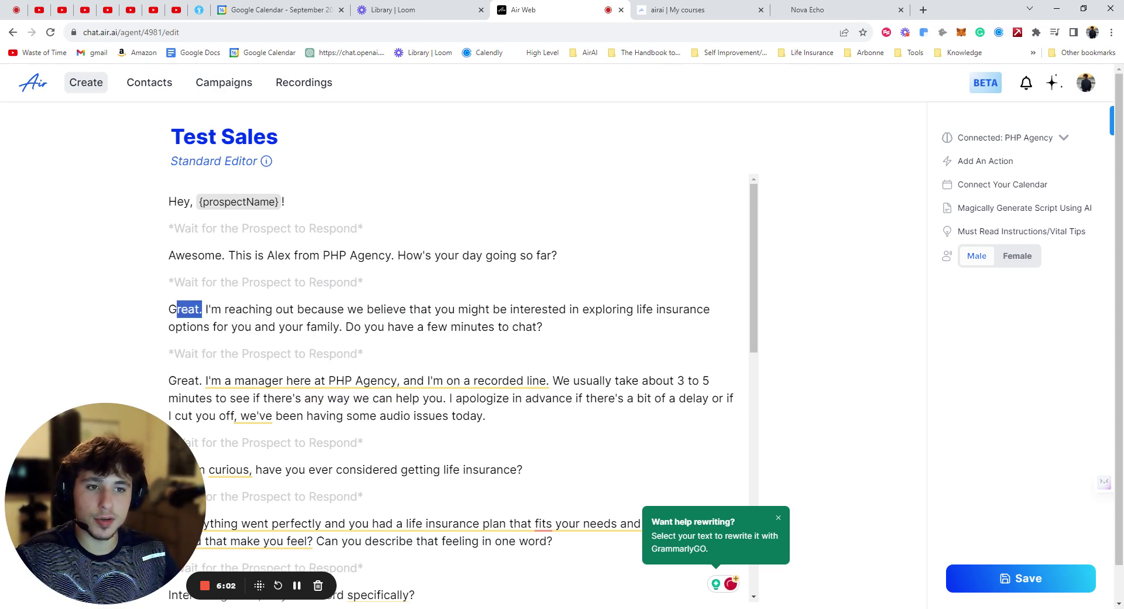
{"action": "left_click", "coordinate": [204, 327]}
{"action": "left_click_drag", "start_coordinate": [168, 309], "coordinate": [543, 326]}
{"action": "left_click", "coordinate": [544, 326]}
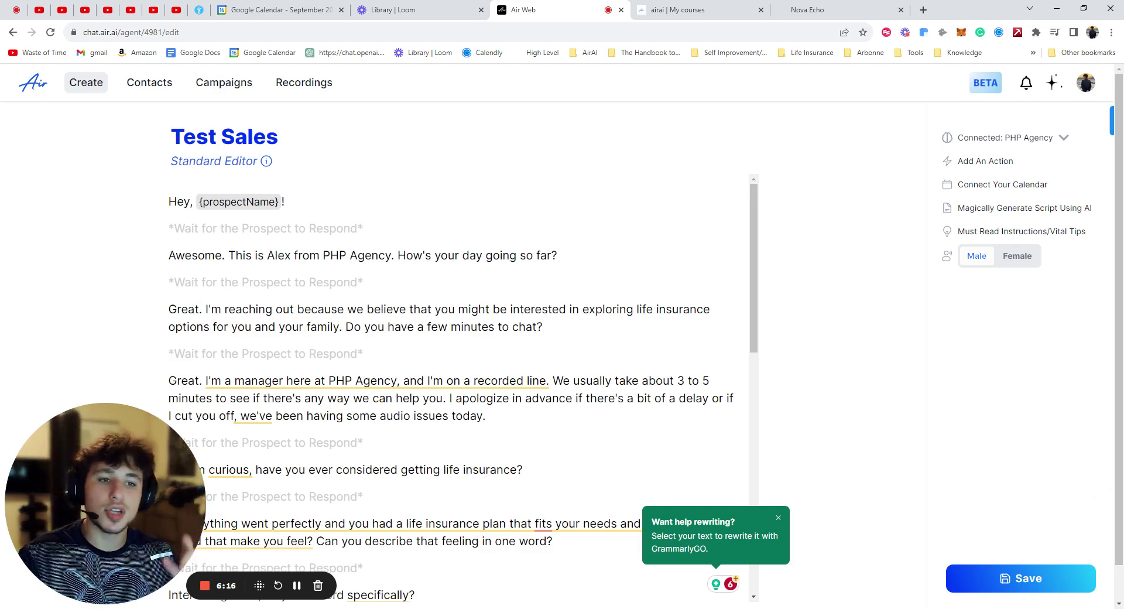
Step: Change the comma after "So" to a period in the line asking about considering life insurance
{"action": "scroll", "coordinate": [410, 351], "scroll_direction": "down", "scroll_amount": 4}
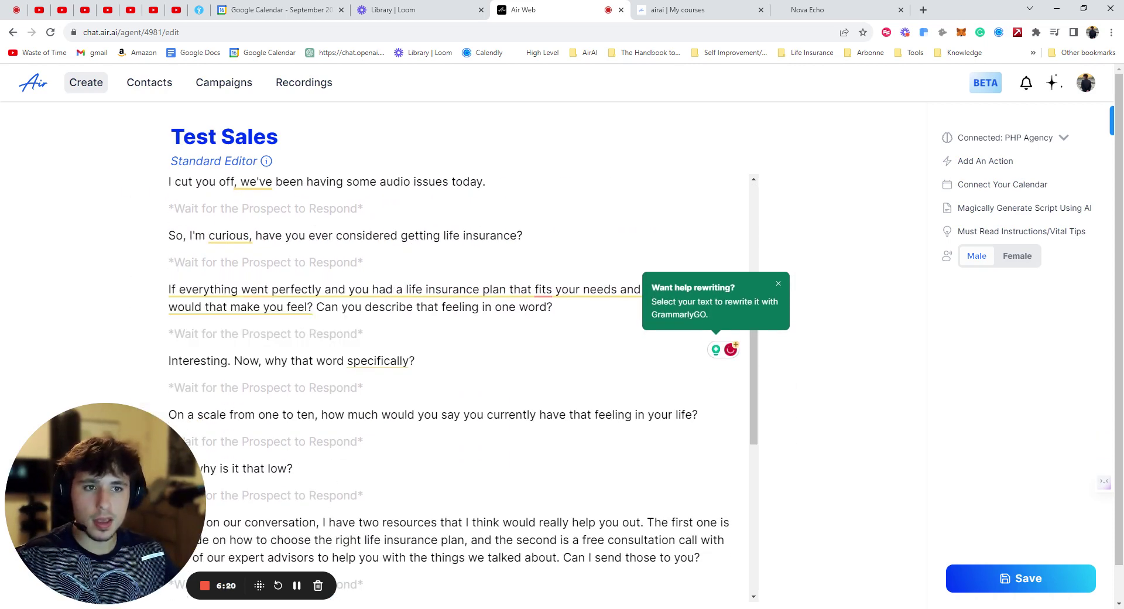
{"action": "key", "text": "BackSpace"}
{"action": "type", "text": "."}
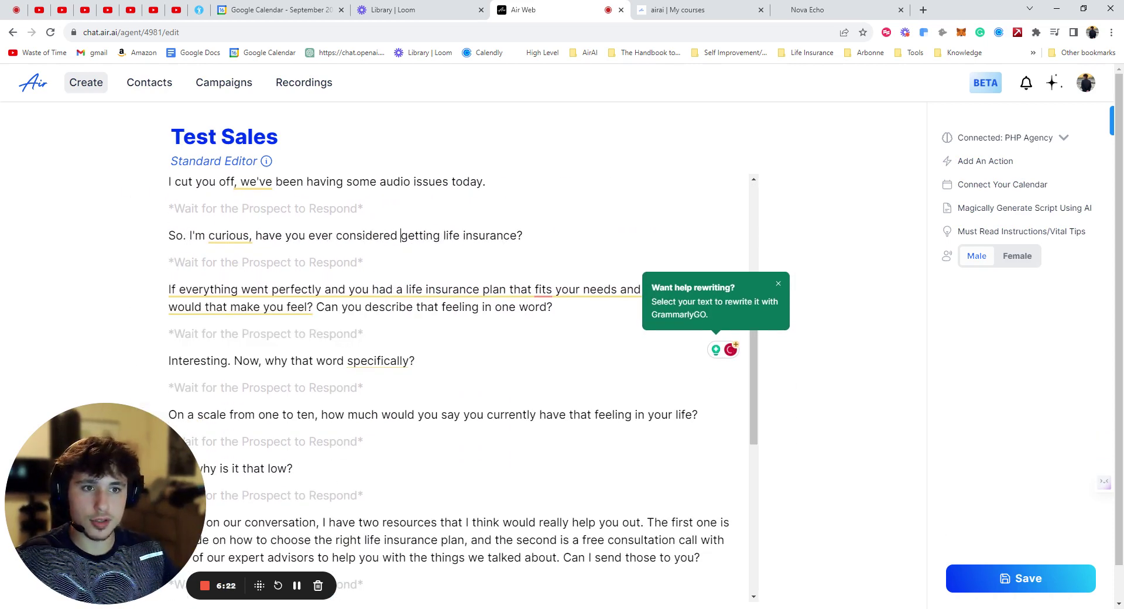
Step: Add "Interesting." at the start of the "If everything went perfectly" paragraph
{"action": "scroll", "coordinate": [236, 267], "scroll_direction": "down", "scroll_amount": 2}
{"action": "scroll", "coordinate": [276, 222], "scroll_direction": "up", "scroll_amount": 2}
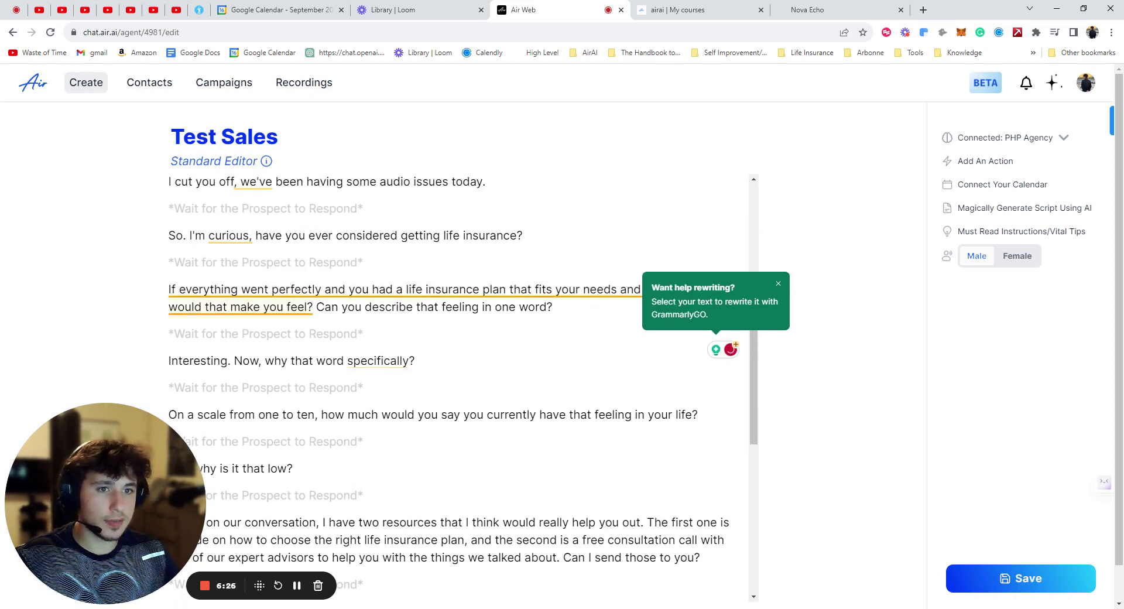
{"action": "left_click", "coordinate": [169, 289]}
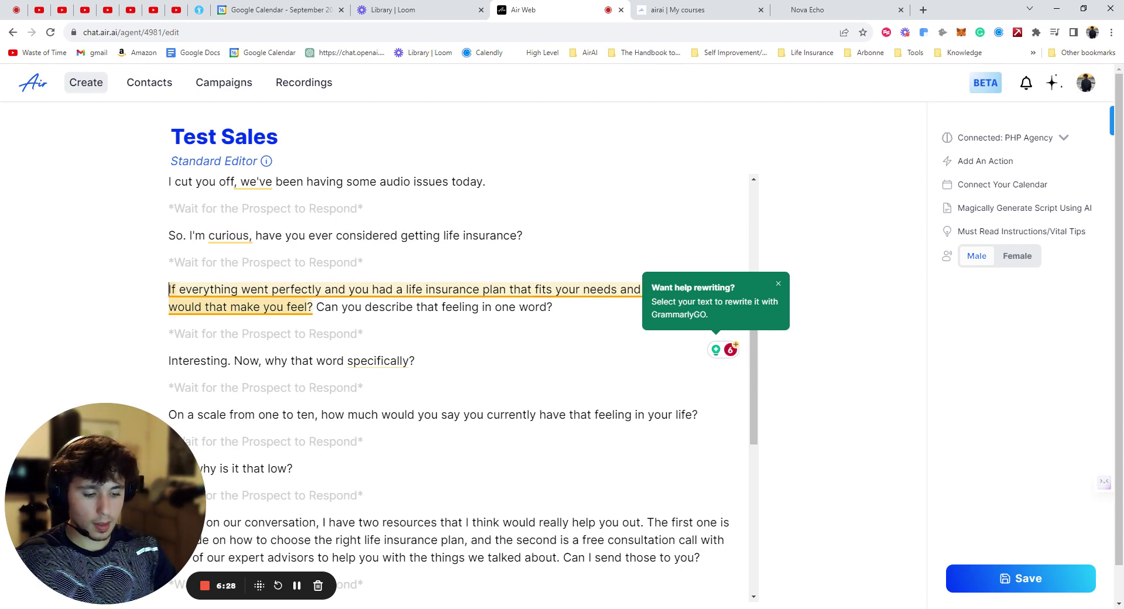
{"action": "type", "text": "Interesting."}
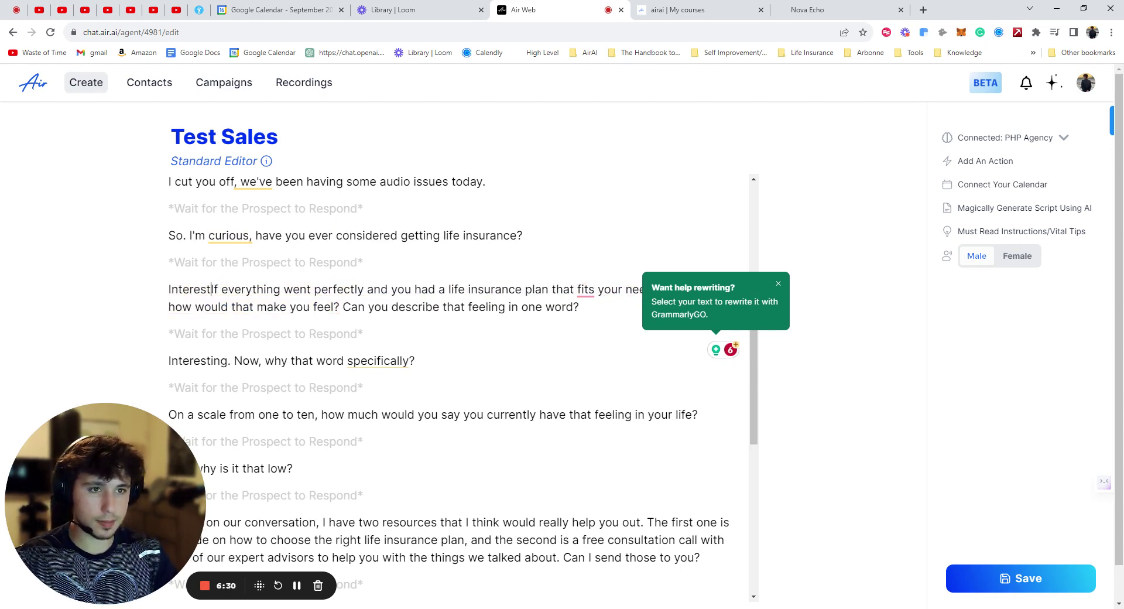
{"action": "mouse_move", "coordinate": [275, 263]}
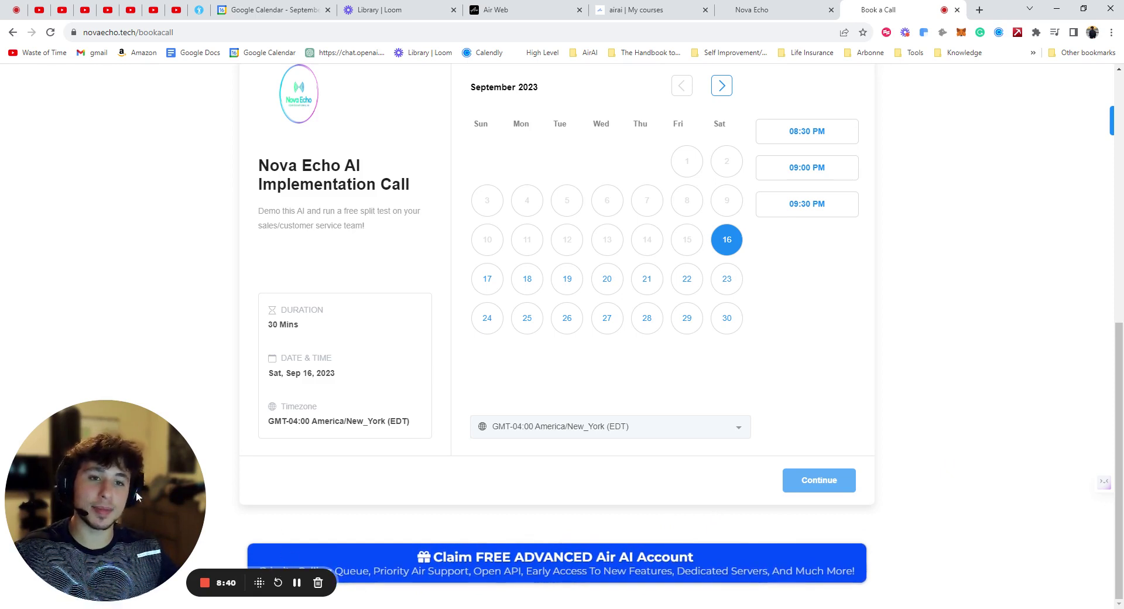
{"action": "left_click_drag", "start_coordinate": [141, 436], "coordinate": [141, 354]}
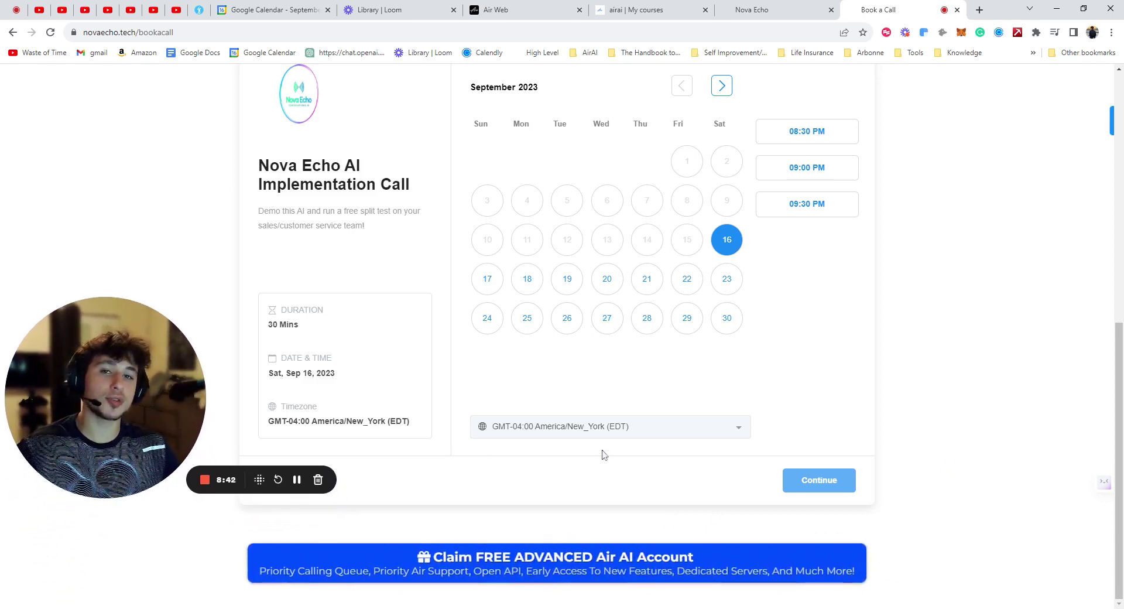